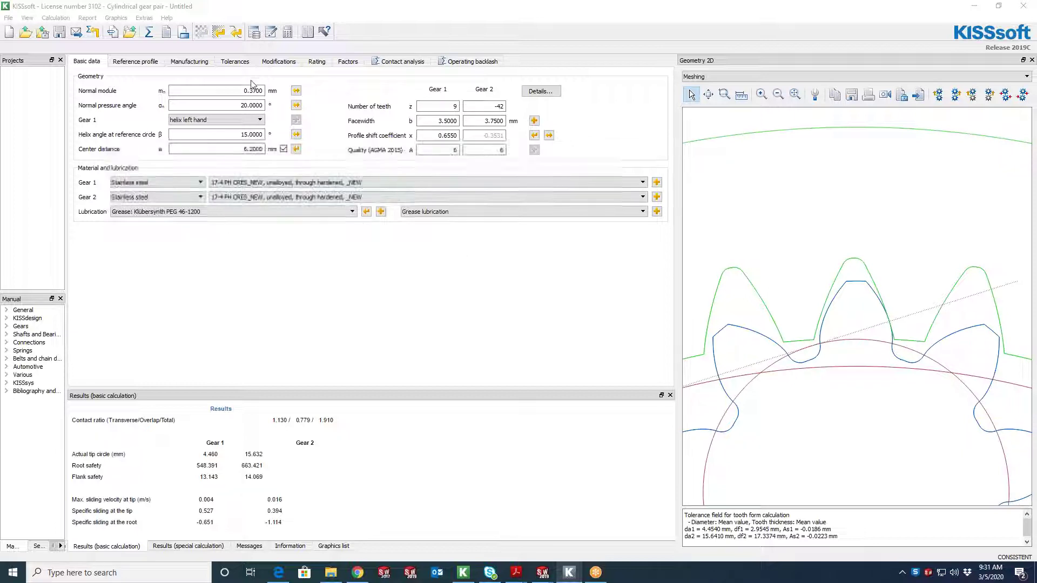
Show the Modifications table with Gear 1's -2.2300 µm helix angle modification and crowning entries
{"action": "left_click", "coordinate": [278, 61]}
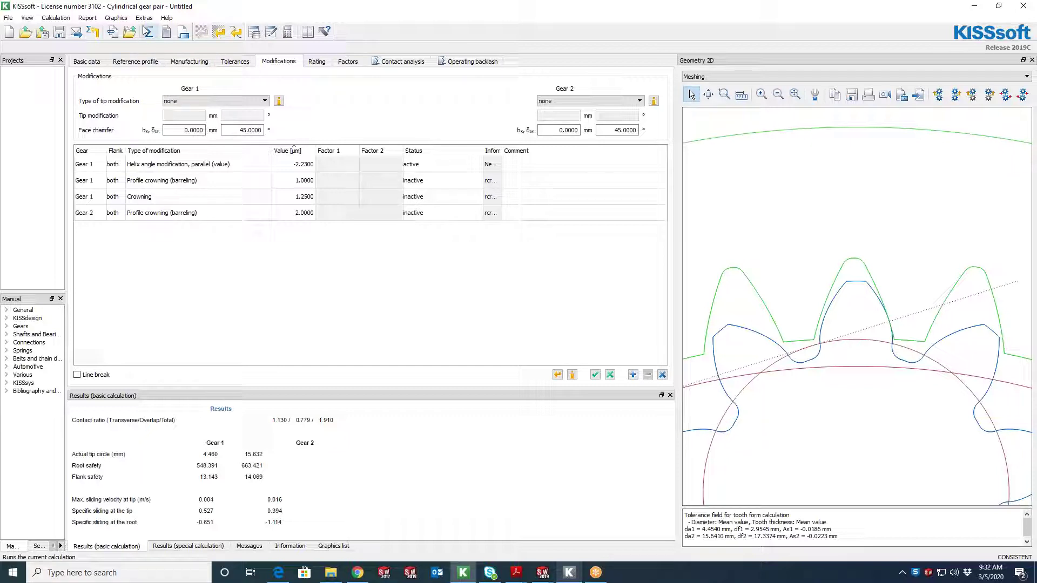
Set the 3D model type to Skin model (Elongated single gap) with 2 mm height and width extensions
{"action": "left_click", "coordinate": [184, 34]}
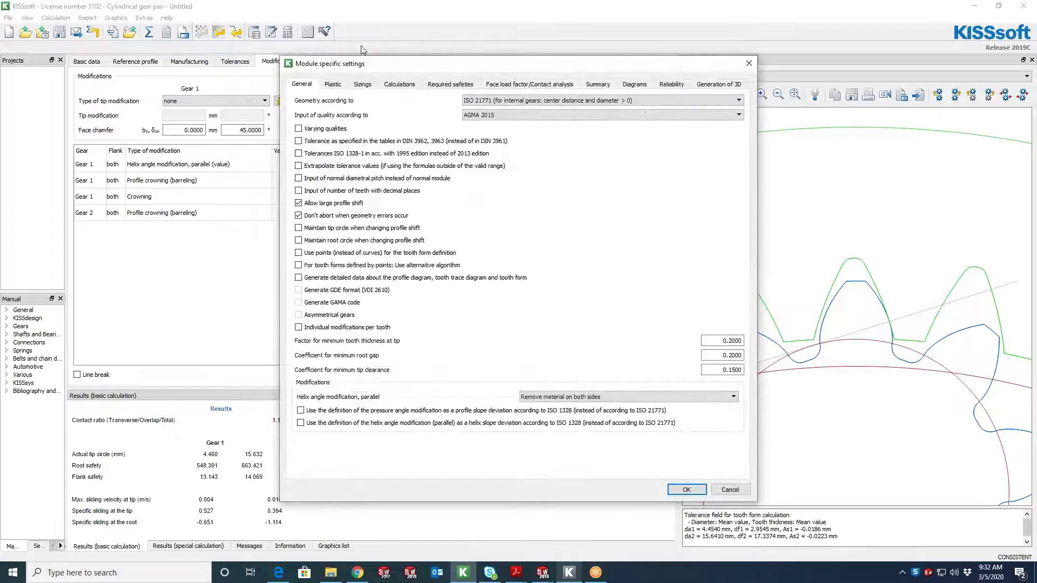
{"action": "left_click", "coordinate": [717, 85]}
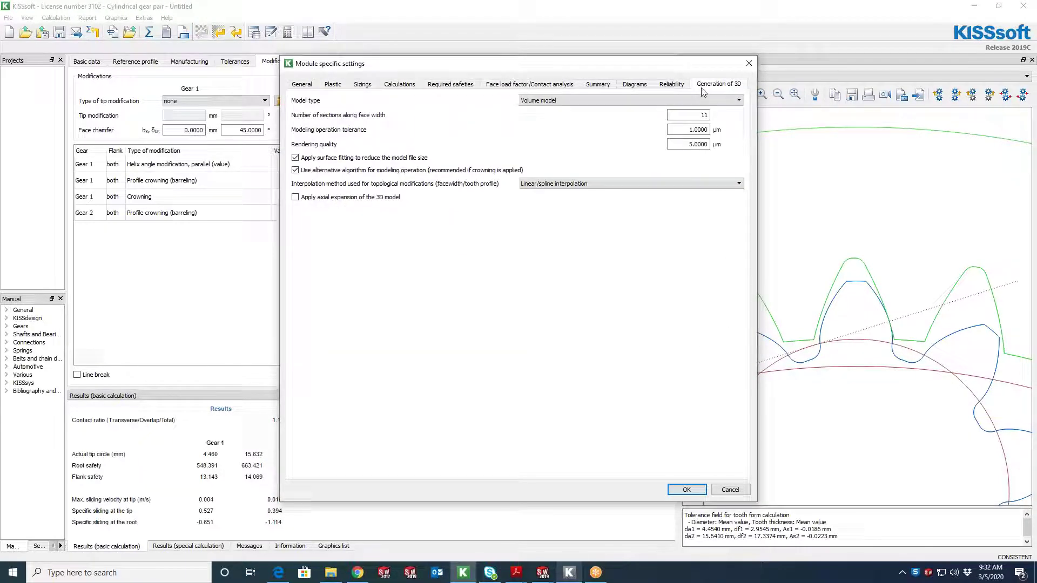
{"action": "left_click", "coordinate": [554, 102]}
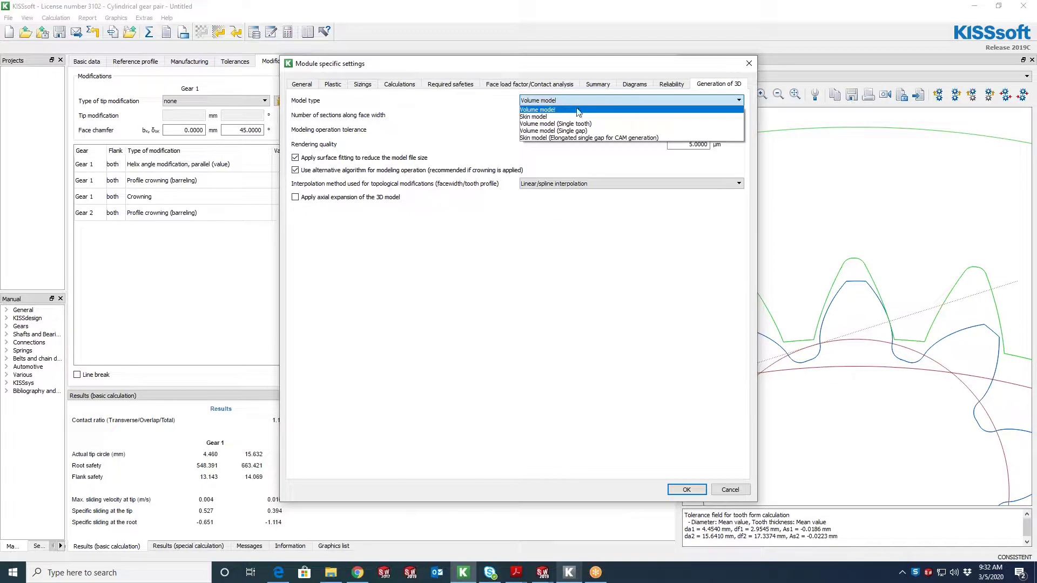
{"action": "left_click", "coordinate": [609, 139]}
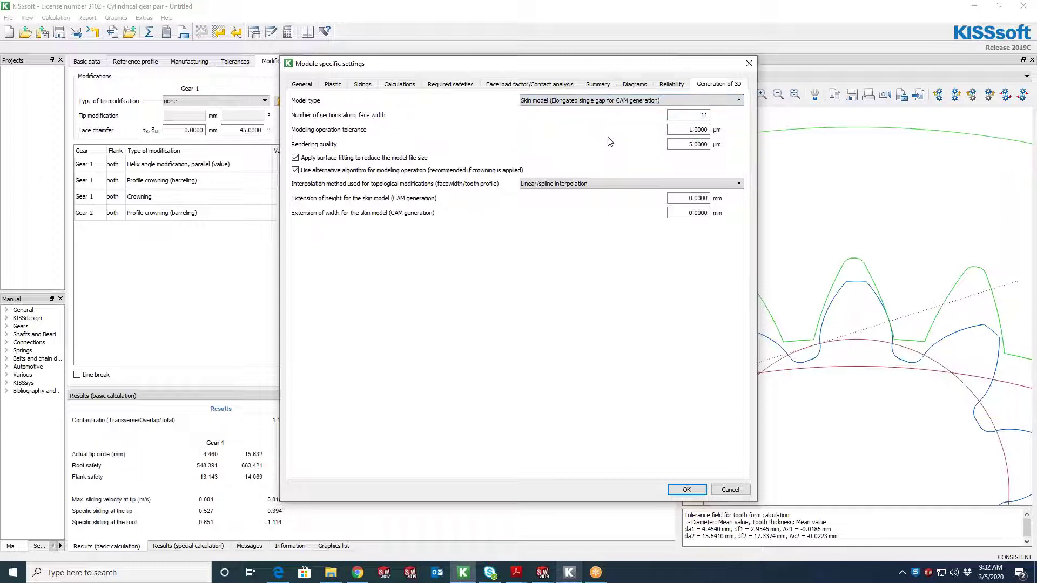
{"action": "double_click", "coordinate": [691, 198]}
{"action": "type", "text": "2"}
{"action": "key", "text": "Tab"}
{"action": "type", "text": "2"}
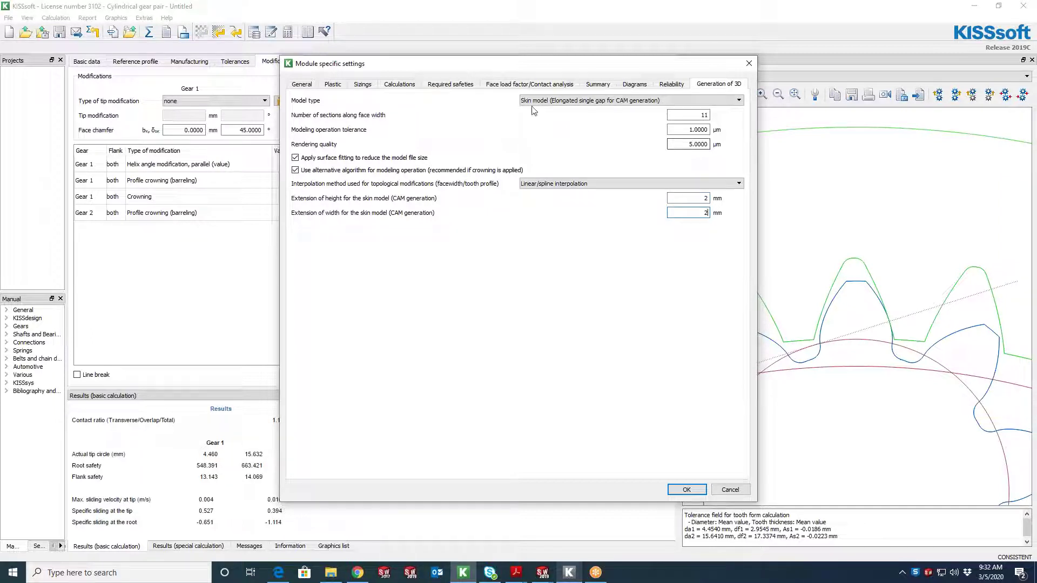
Confirm the 3D settings and open an enlarged Geometry 3D window of Gear 1's tooth geometry
{"action": "left_click", "coordinate": [687, 490]}
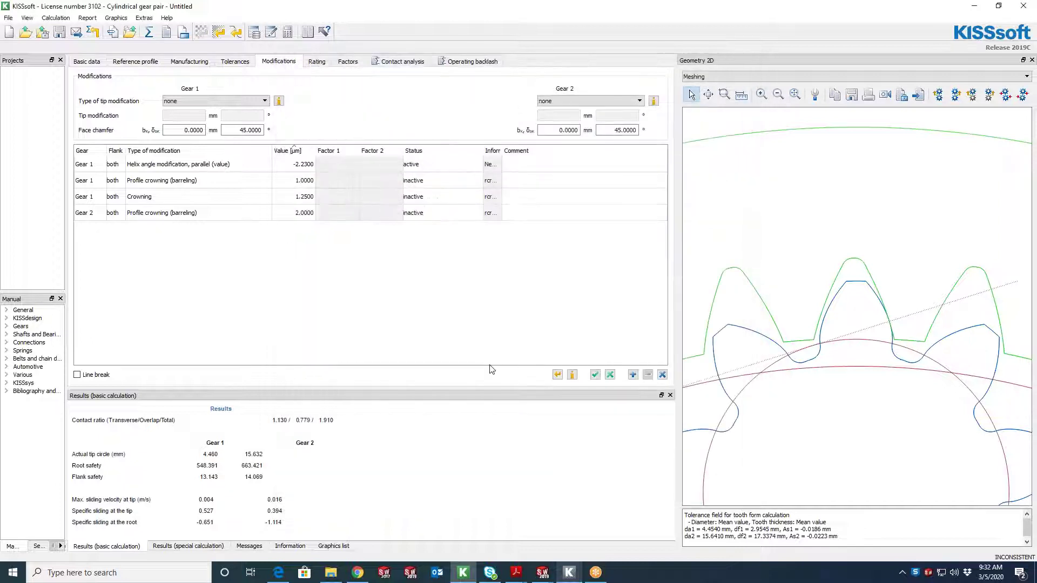
{"action": "left_click", "coordinate": [117, 19]}
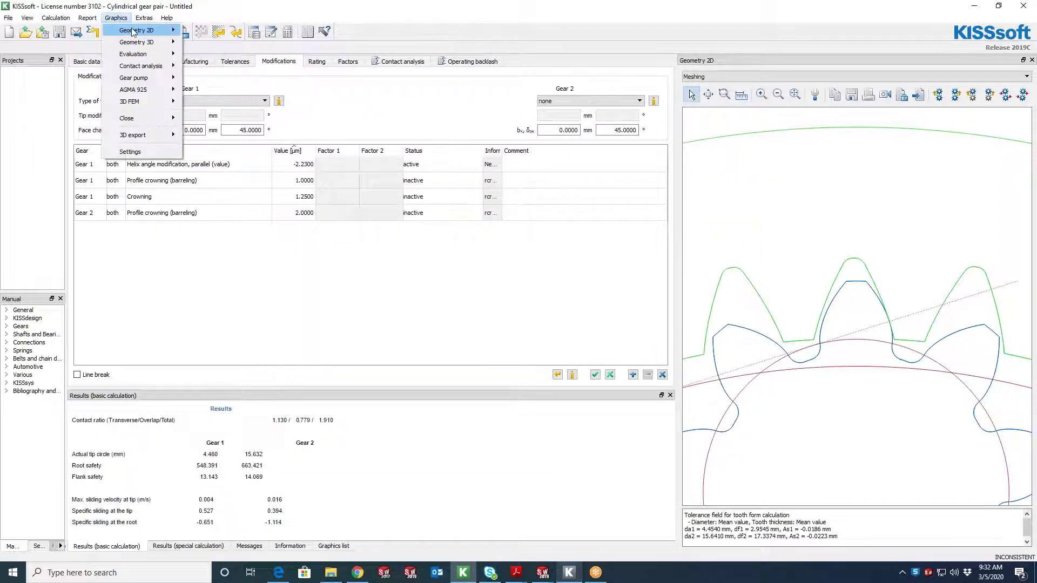
{"action": "mouse_move", "coordinate": [138, 42]}
{"action": "mouse_move", "coordinate": [225, 45]}
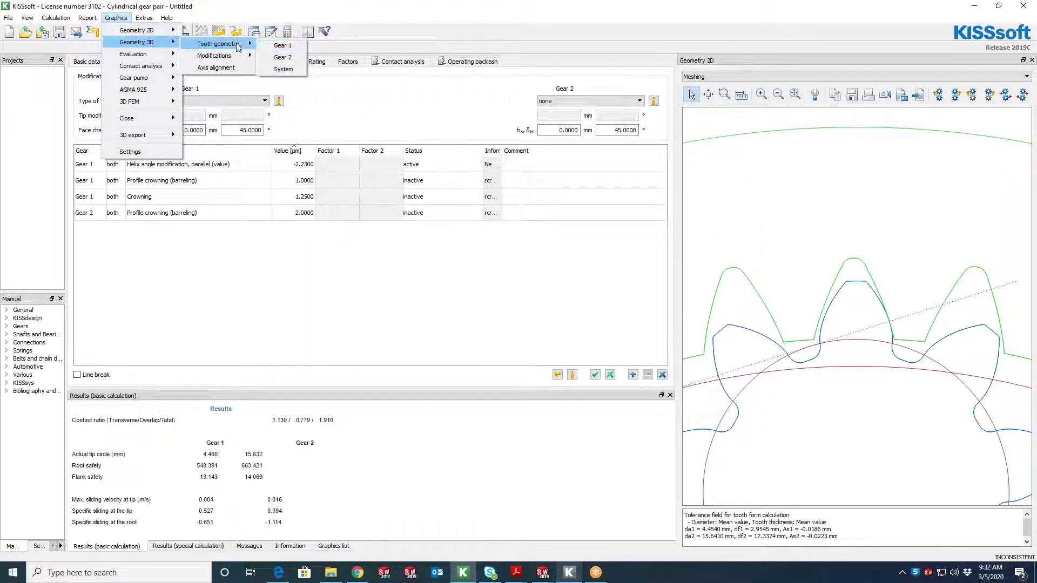
{"action": "left_click", "coordinate": [278, 45]}
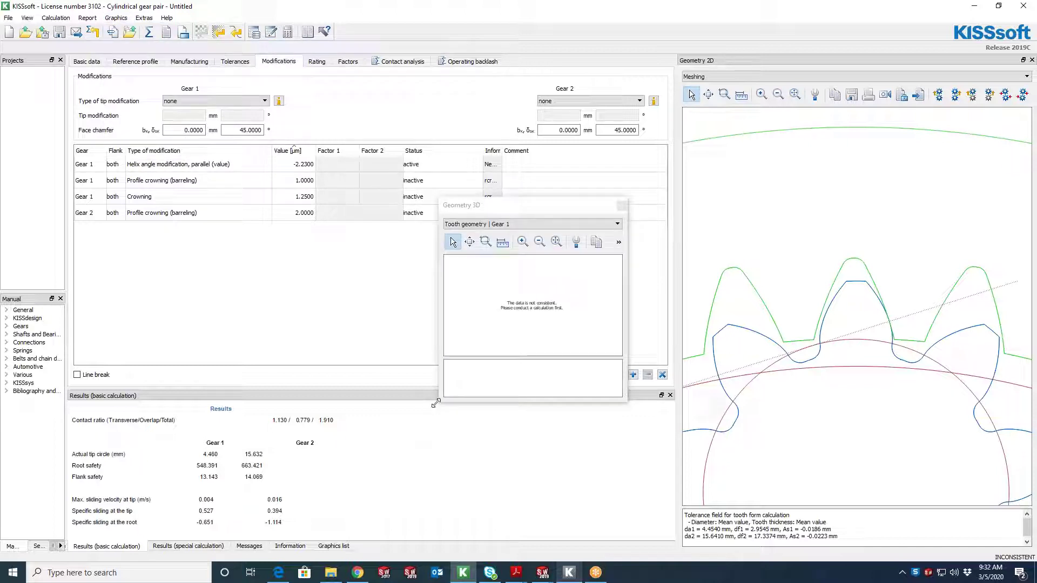
{"action": "left_click_drag", "start_coordinate": [437, 402], "coordinate": [181, 526]}
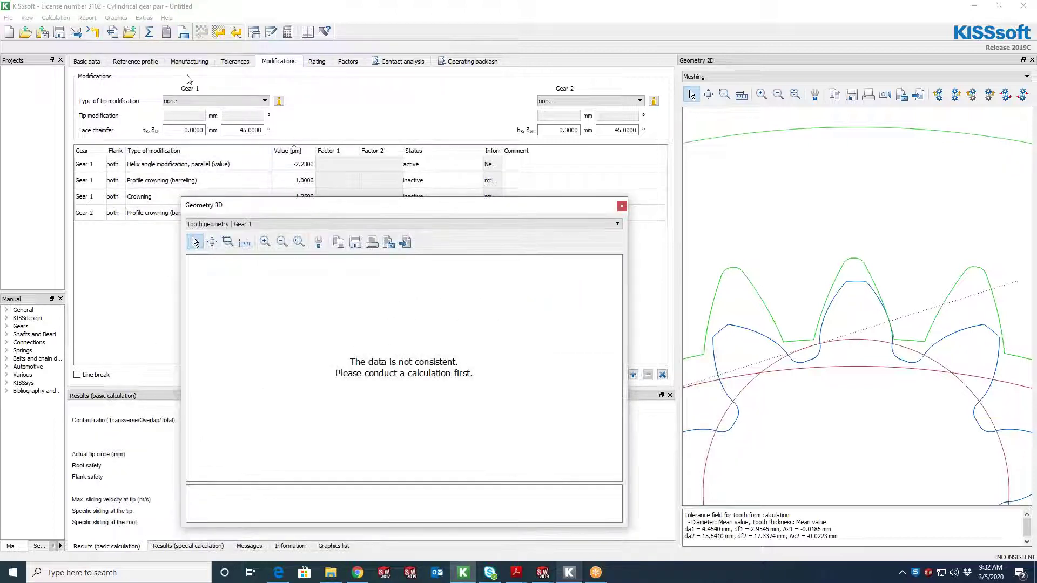
Set the face load factor to the calculation method and recalculate
{"action": "left_click", "coordinate": [350, 62]}
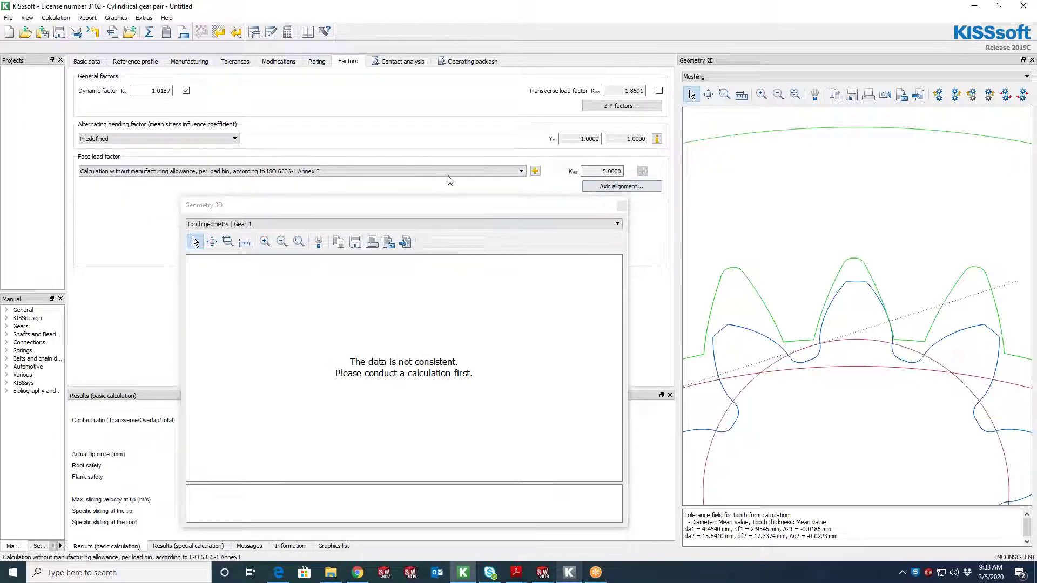
{"action": "left_click", "coordinate": [208, 171]}
{"action": "left_click", "coordinate": [132, 194]}
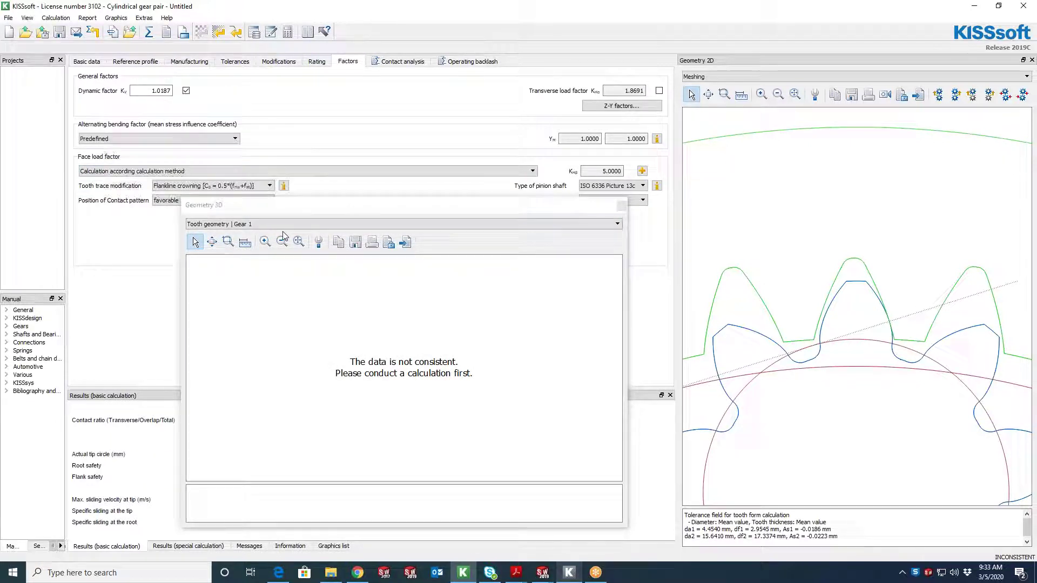
{"action": "left_click", "coordinate": [145, 36]}
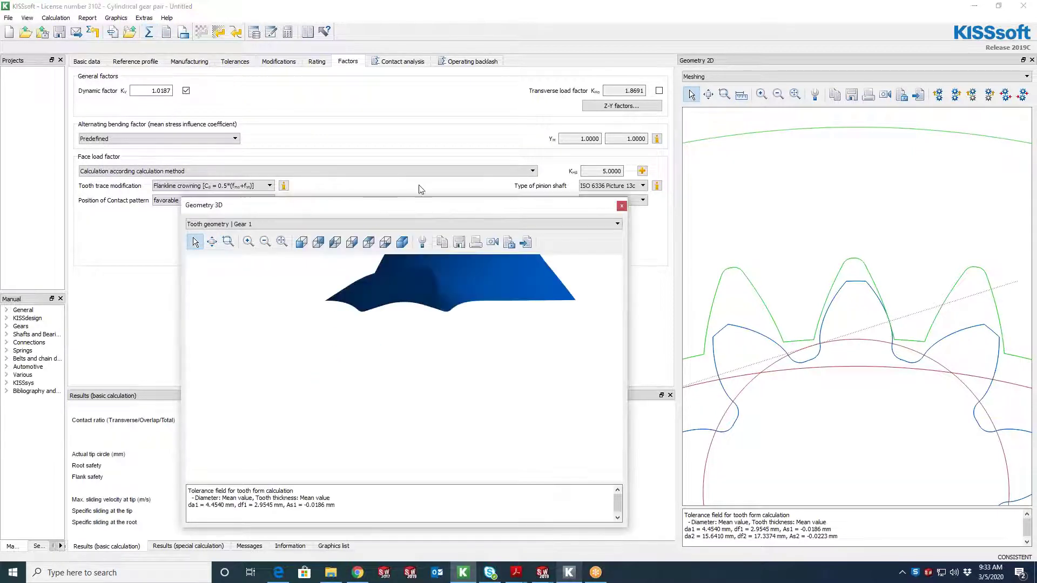
Enlarge, pan and rotate the 3D view to show Gear 1's tooth skin surface clearly
{"action": "left_click_drag", "start_coordinate": [611, 436], "coordinate": [703, 553]}
{"action": "right_click", "coordinate": [551, 372]}
{"action": "left_click", "coordinate": [576, 391]}
{"action": "left_click_drag", "start_coordinate": [408, 427], "coordinate": [426, 376]}
{"action": "right_click", "coordinate": [436, 294]}
{"action": "left_click", "coordinate": [460, 301]}
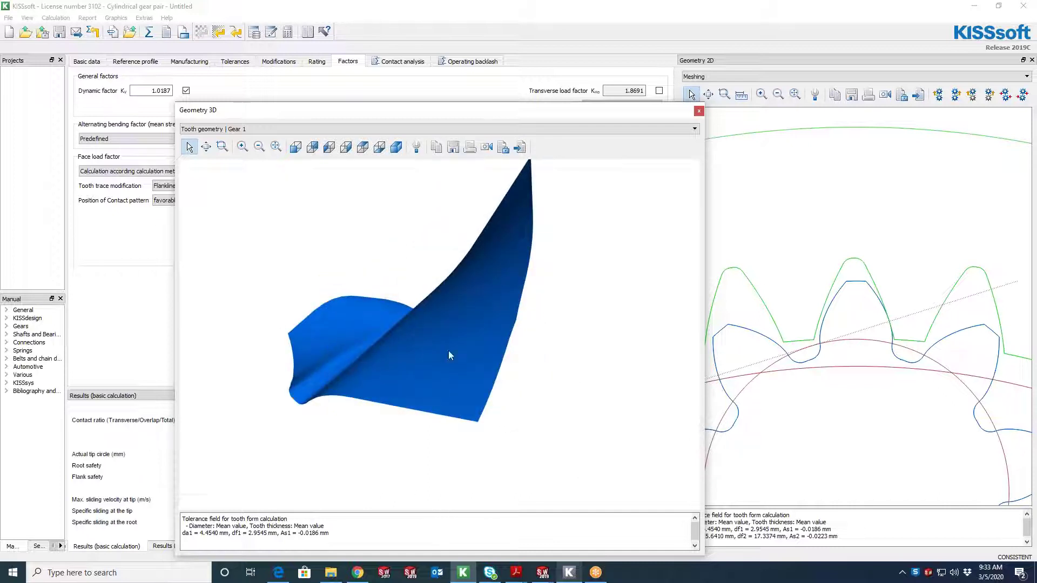
{"action": "left_click", "coordinate": [144, 18]}
Reopen the Generation of 3D settings and review the interpolation method, leaving it unchanged
{"action": "mouse_move", "coordinate": [167, 18]}
{"action": "left_click", "coordinate": [218, 5]}
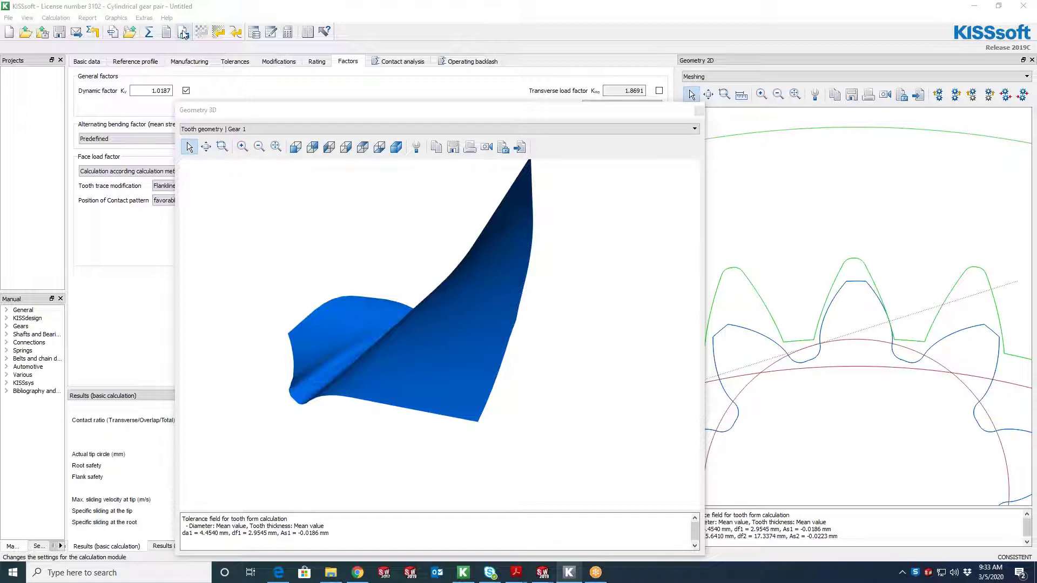
{"action": "left_click", "coordinate": [184, 33]}
{"action": "left_click", "coordinate": [719, 85]}
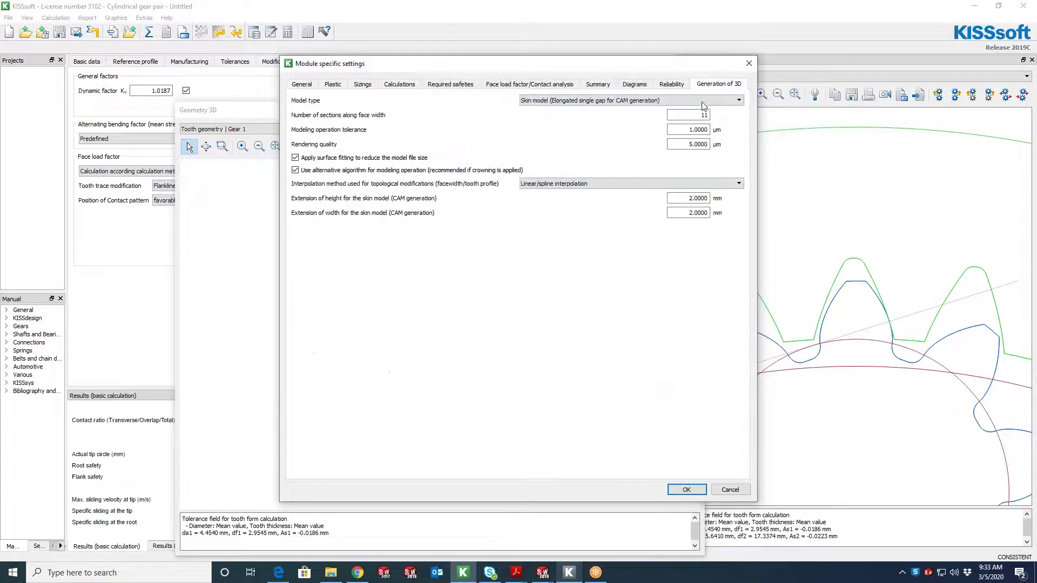
{"action": "left_click", "coordinate": [553, 186]}
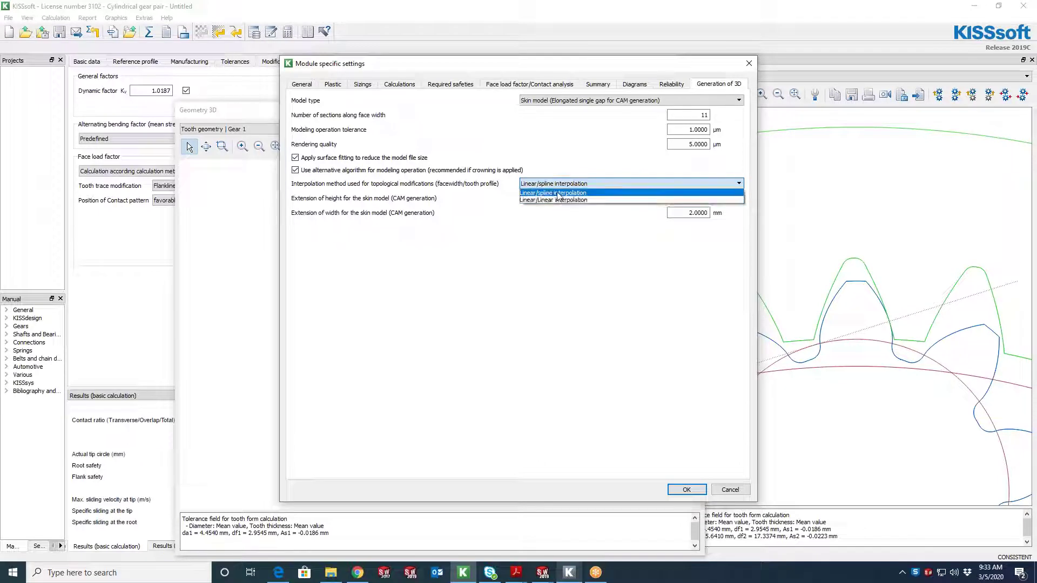
{"action": "left_click", "coordinate": [564, 255]}
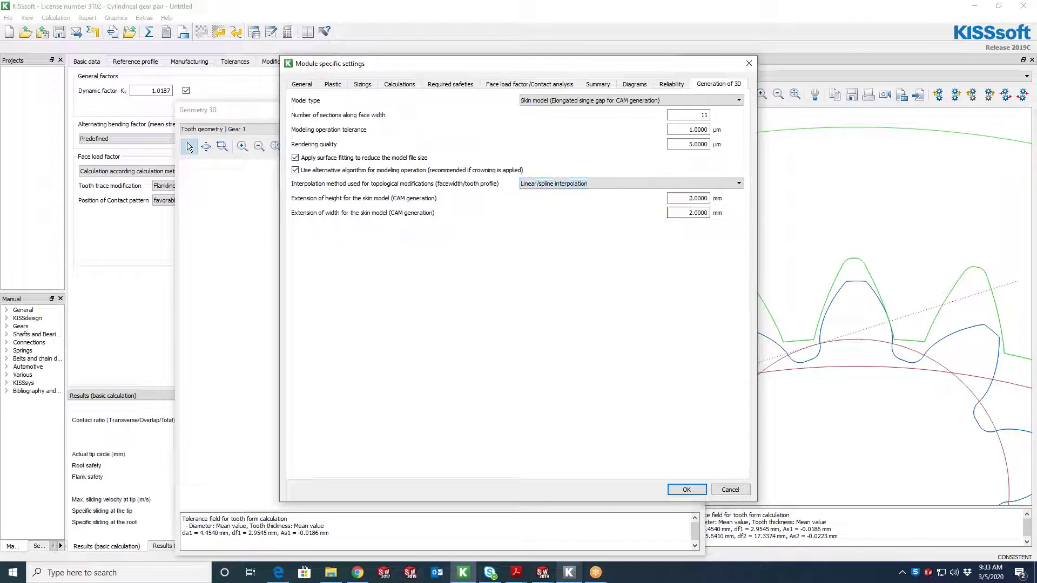
Cancel the settings, then browse to Documents > KISSsoft Training Docs for export without saving
{"action": "left_click", "coordinate": [730, 493]}
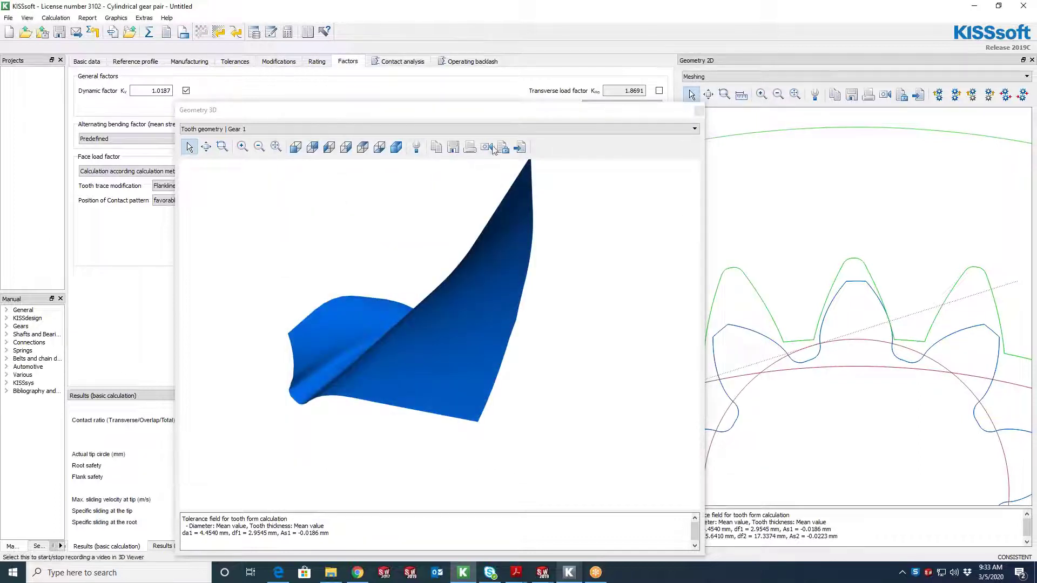
{"action": "left_click", "coordinate": [455, 151]}
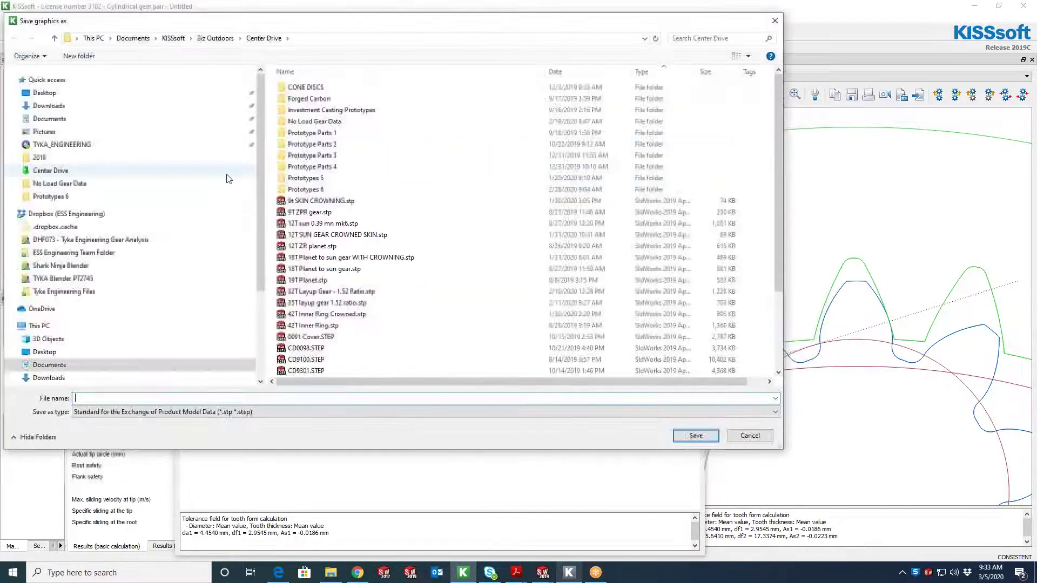
{"action": "left_click", "coordinate": [50, 365]}
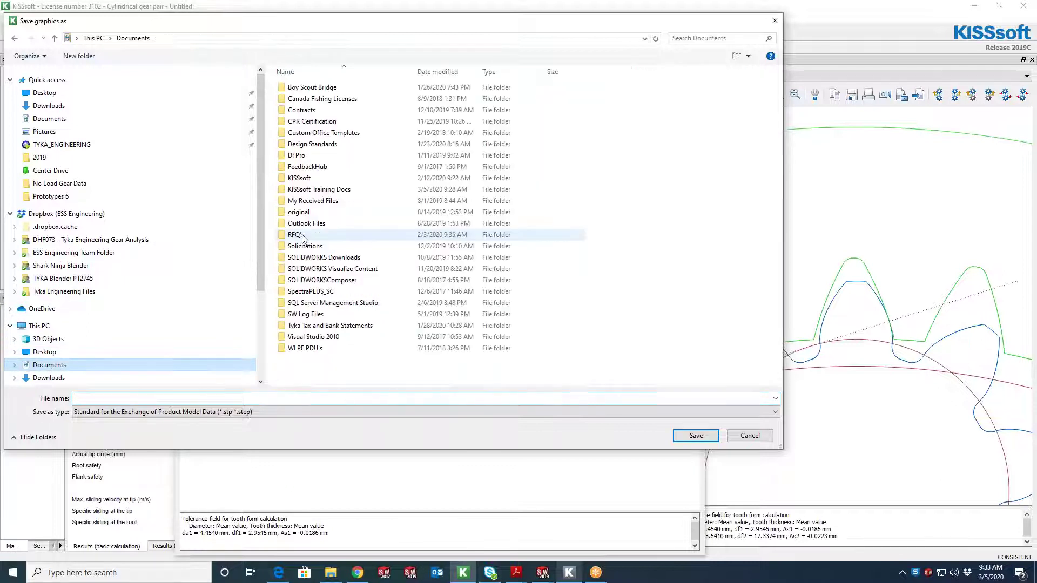
{"action": "double_click", "coordinate": [314, 190]}
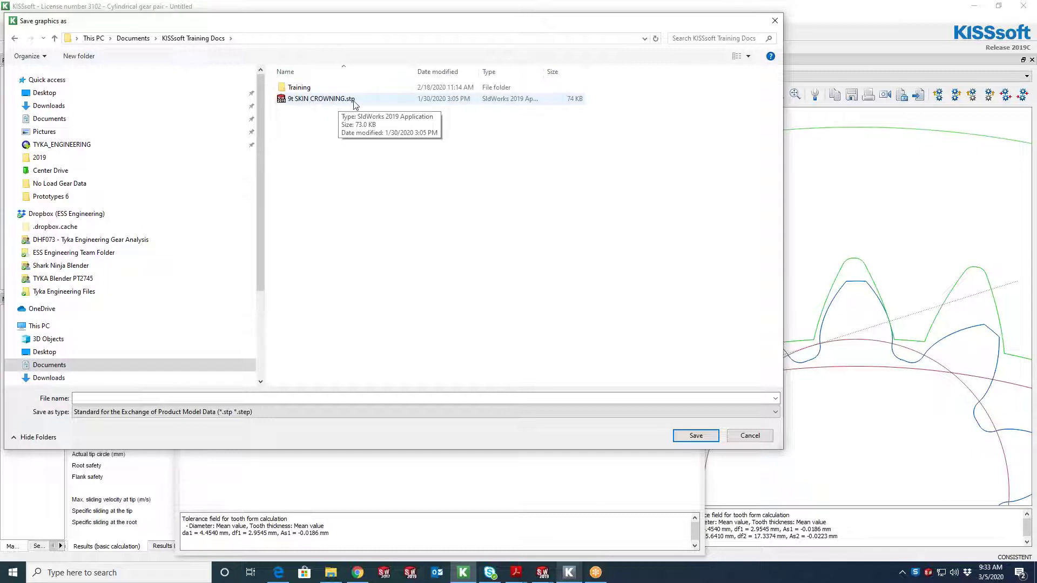
{"action": "left_click", "coordinate": [746, 436]}
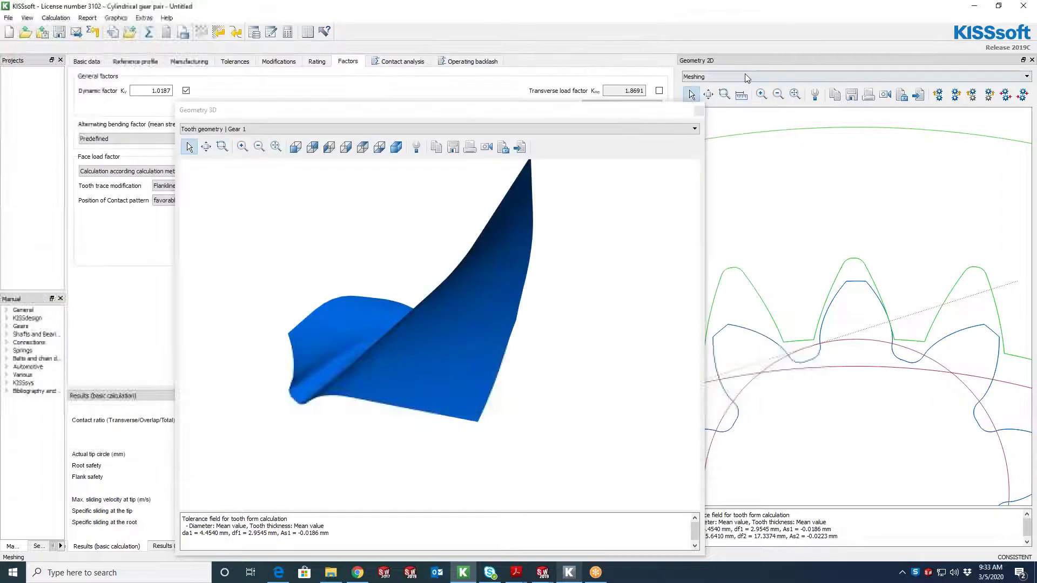
Switch to the CD0160 shaft in SolidWorks and roll it back to just after Fillet1
{"action": "left_click", "coordinate": [694, 106]}
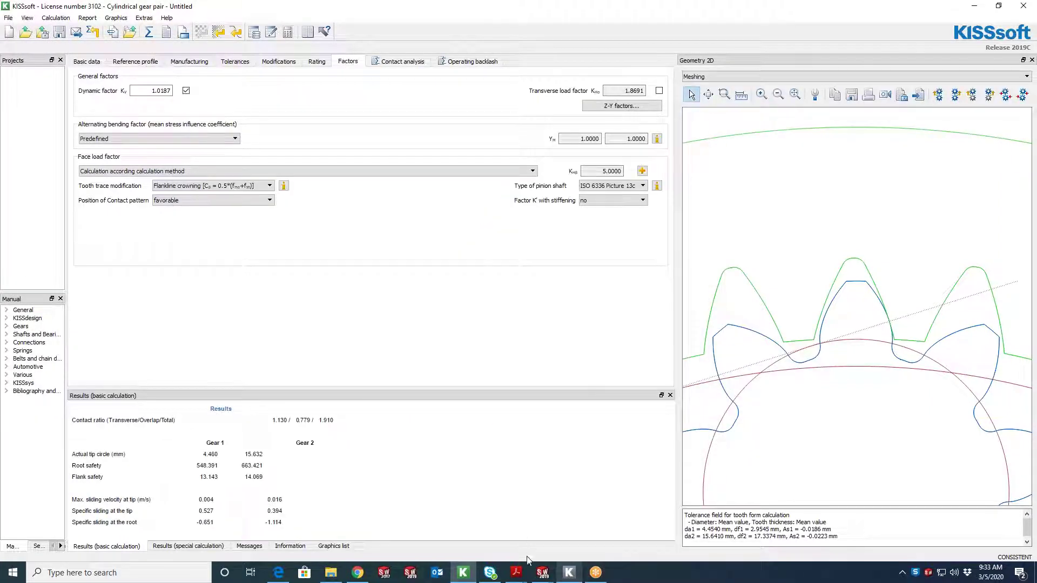
{"action": "left_click", "coordinate": [731, 529]}
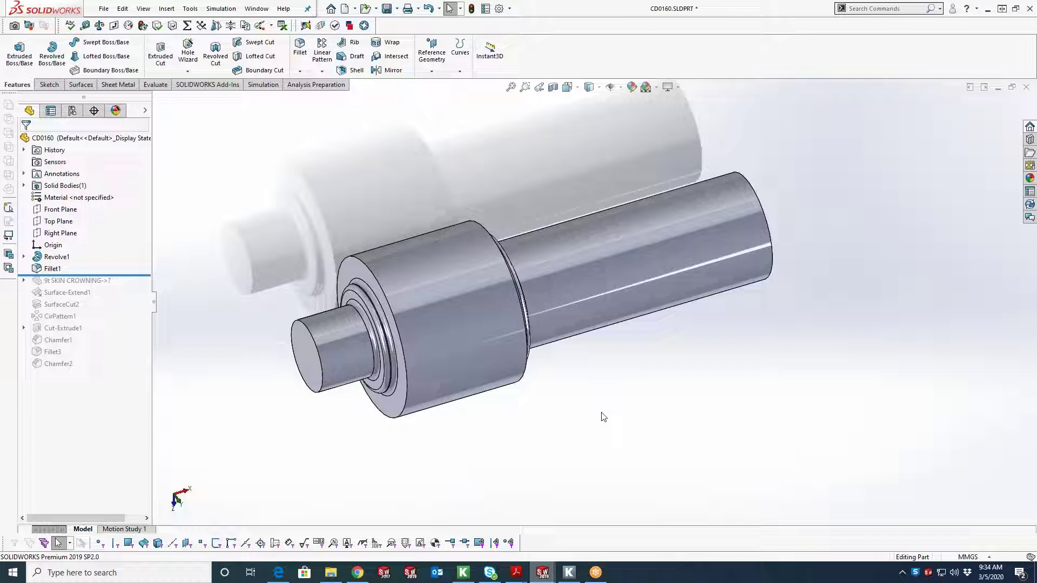
{"action": "left_click_drag", "start_coordinate": [593, 333], "coordinate": [499, 390]}
{"action": "mouse_move", "coordinate": [604, 346]}
{"action": "middle_mouse_down"}
{"action": "mouse_move", "coordinate": [509, 326]}
{"action": "mouse_move", "coordinate": [590, 348]}
{"action": "middle_mouse_up"}
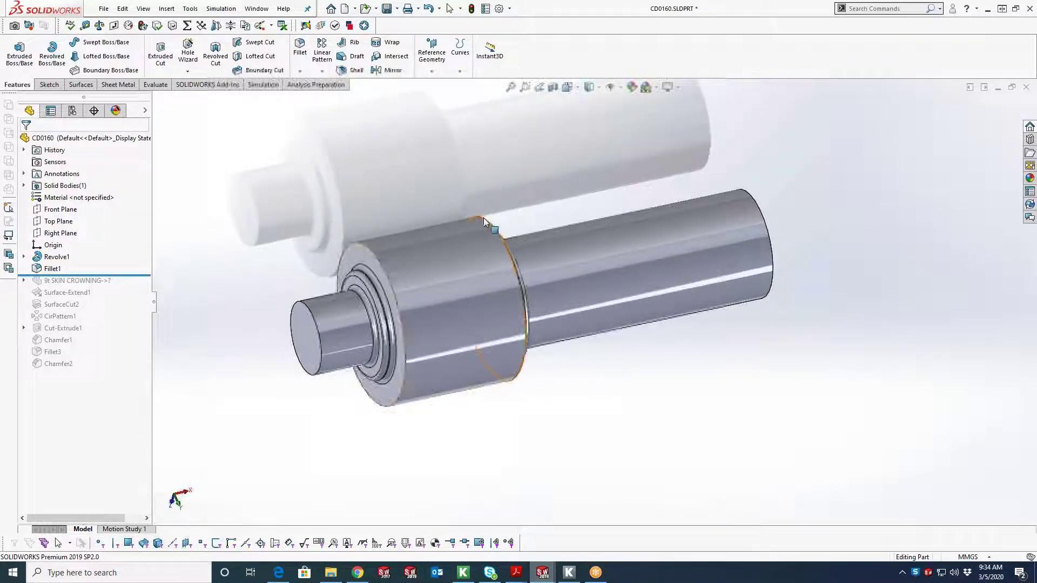
{"action": "key", "text": "f"}
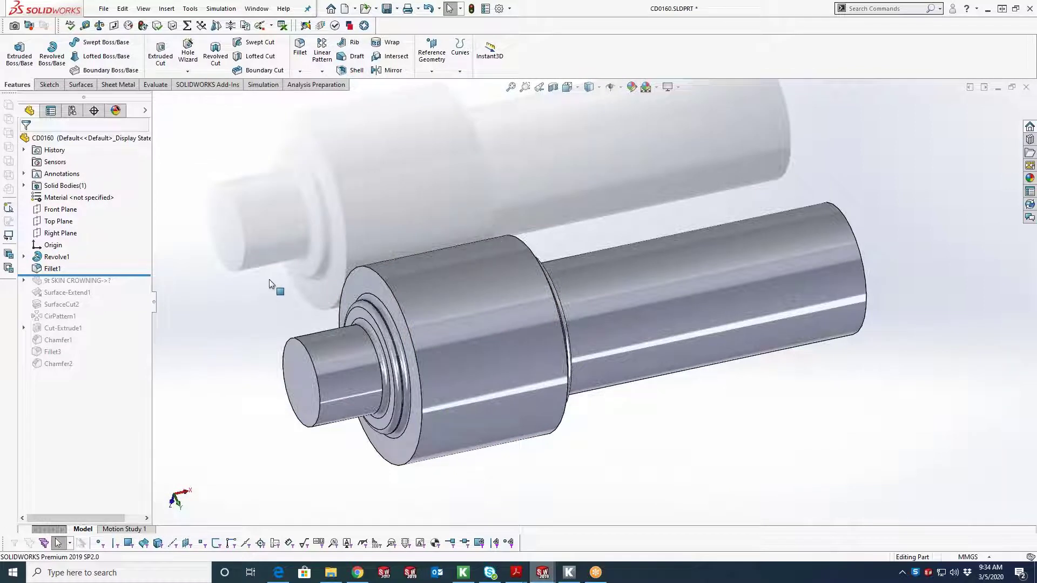
{"action": "left_click_drag", "start_coordinate": [135, 276], "coordinate": [134, 291]}
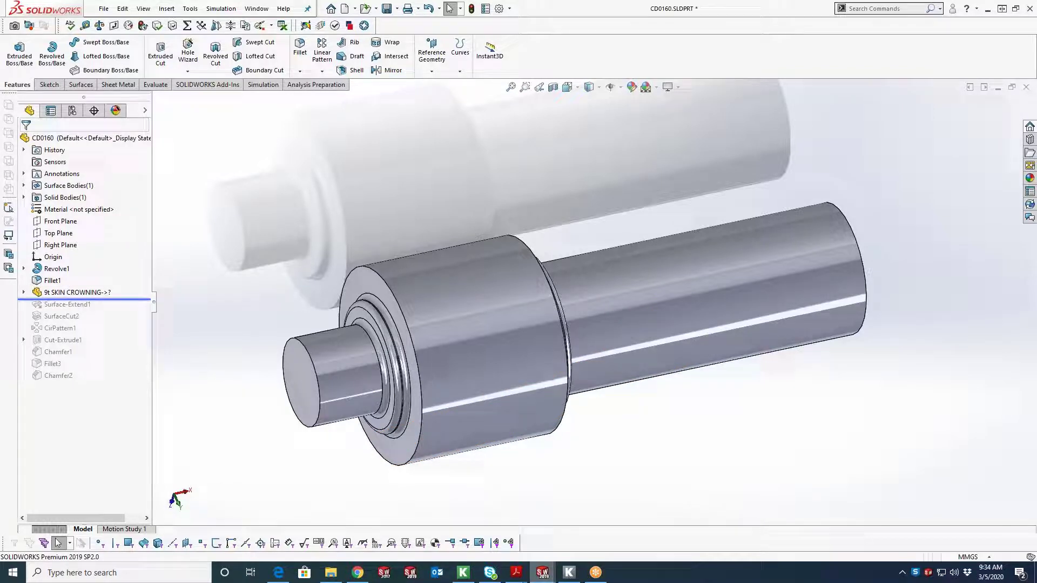
{"action": "left_click_drag", "start_coordinate": [135, 299], "coordinate": [135, 275]}
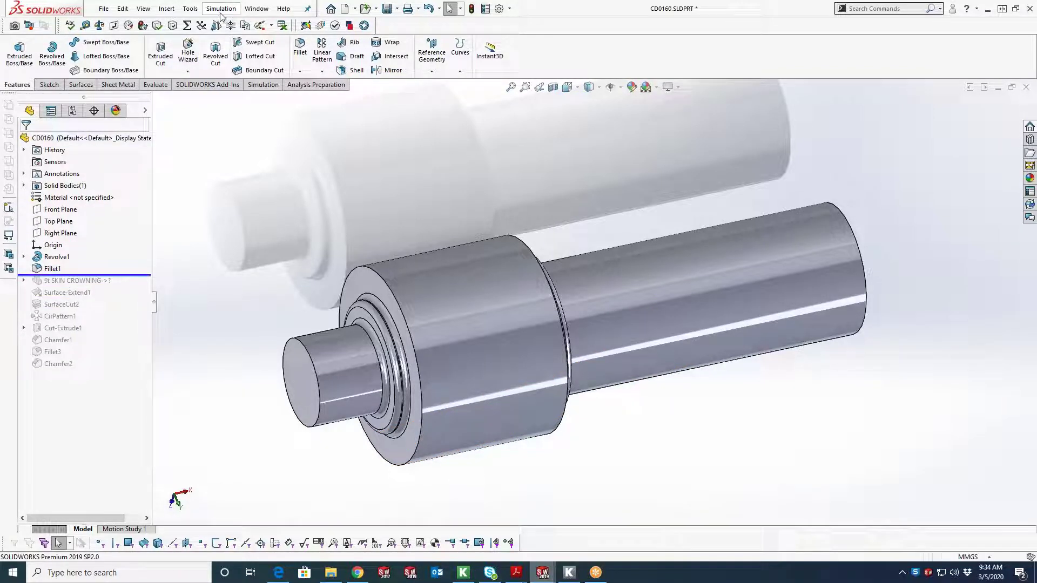
{"action": "left_click", "coordinate": [167, 10]}
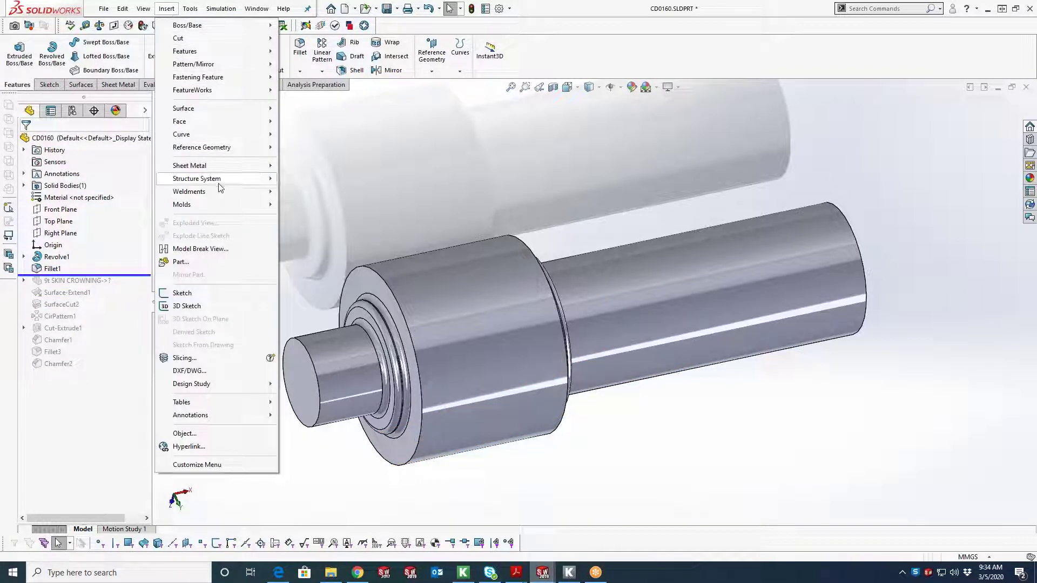
{"action": "left_click", "coordinate": [209, 264]}
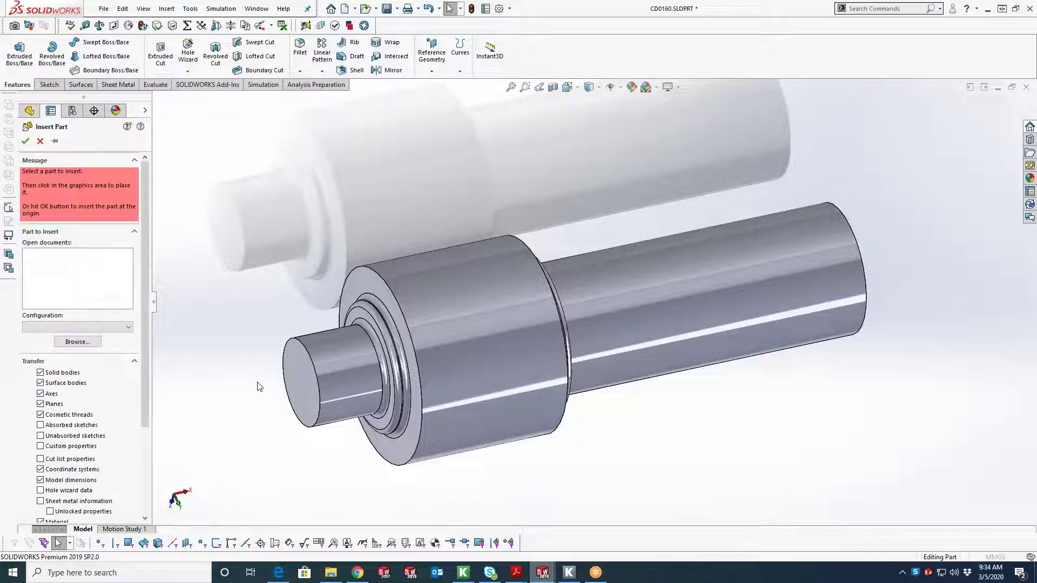
{"action": "left_click", "coordinate": [82, 344]}
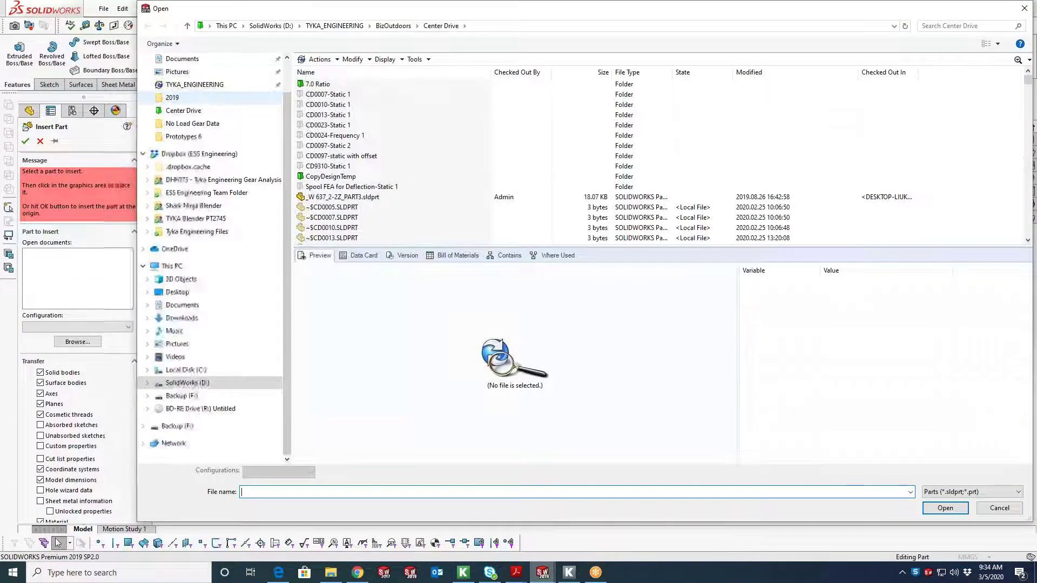
{"action": "left_click", "coordinate": [186, 115]}
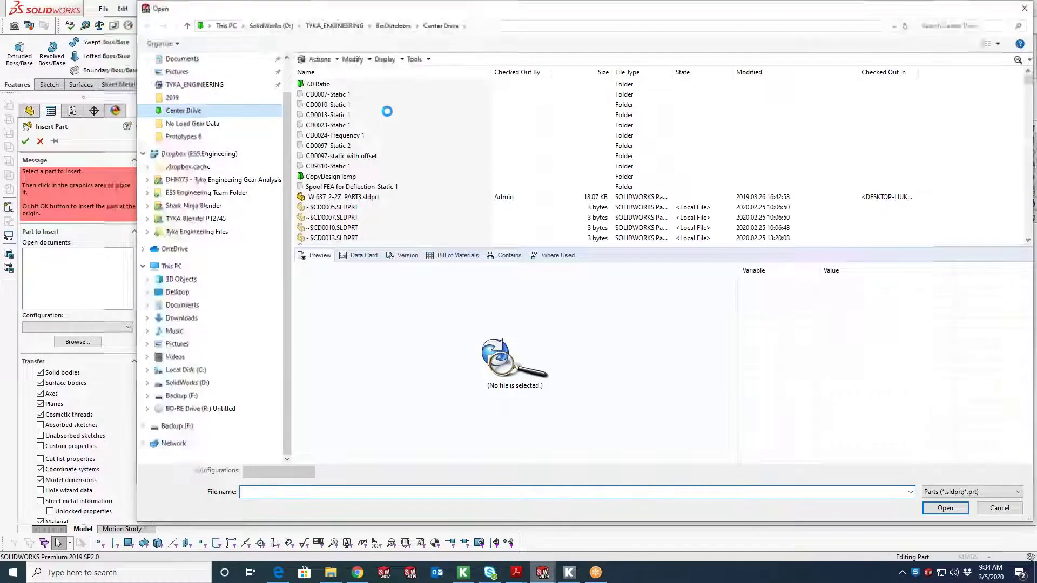
{"action": "left_click", "coordinate": [178, 124]}
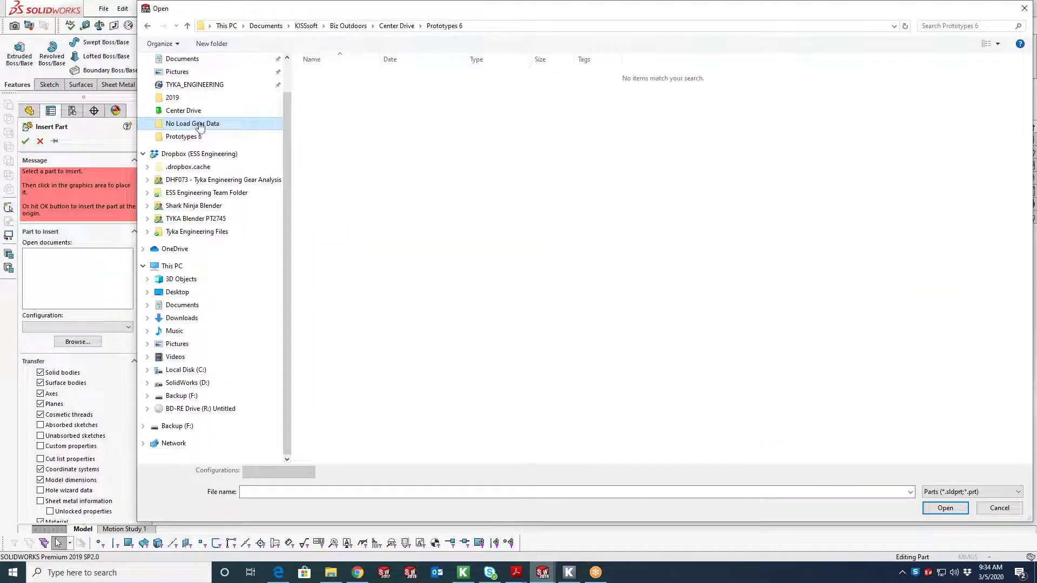
{"action": "left_click", "coordinate": [306, 26]}
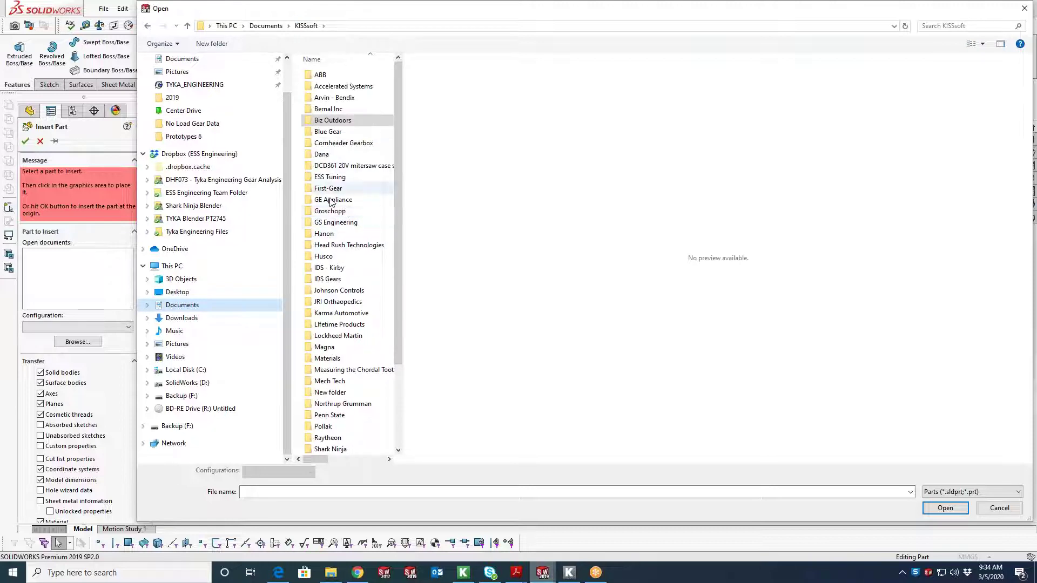
{"action": "scroll", "coordinate": [346, 238], "scroll_direction": "down", "scroll_amount": 2}
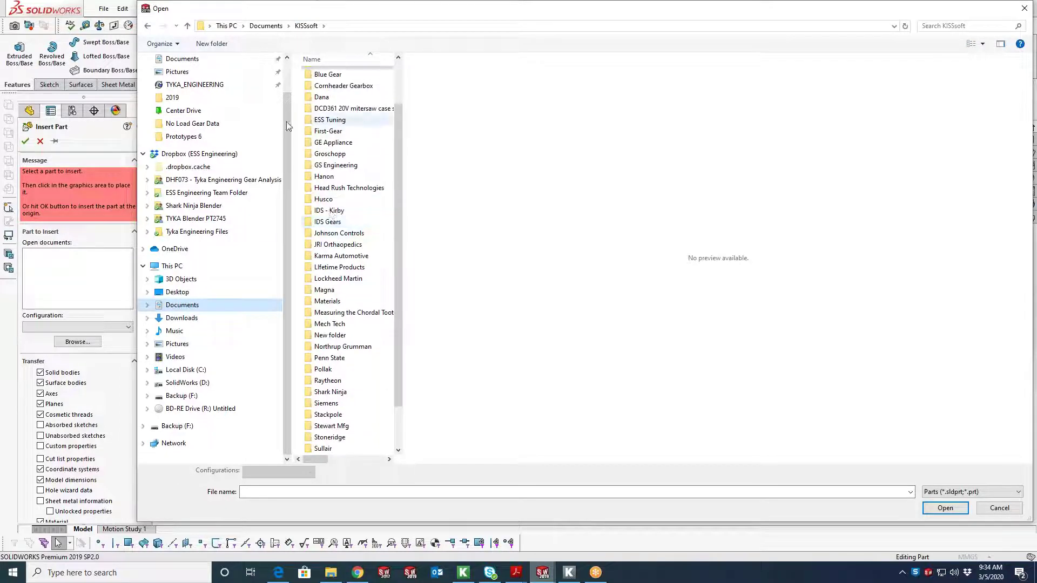
{"action": "left_click", "coordinate": [179, 306]}
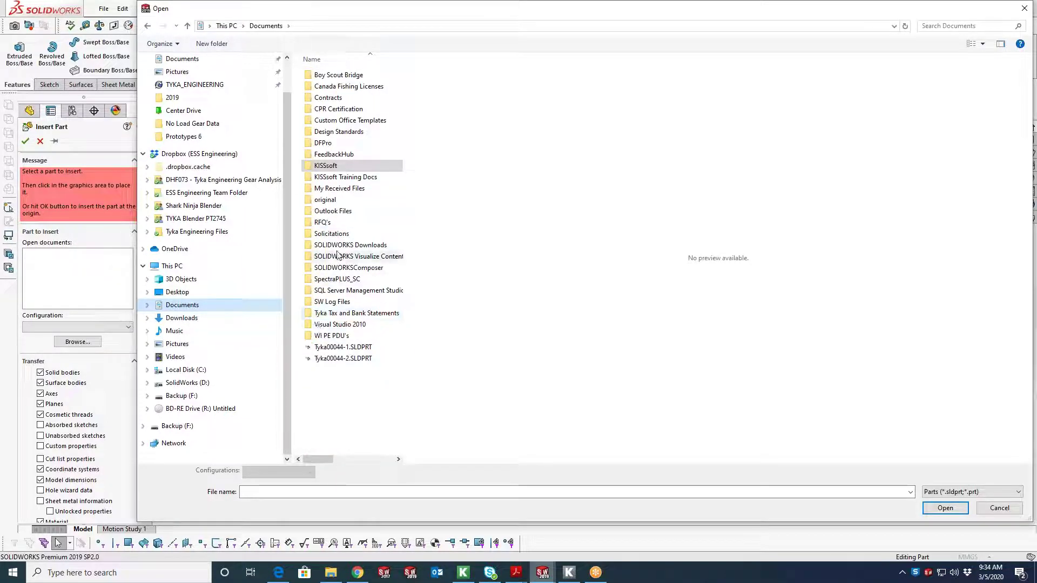
{"action": "left_click", "coordinate": [1000, 508]}
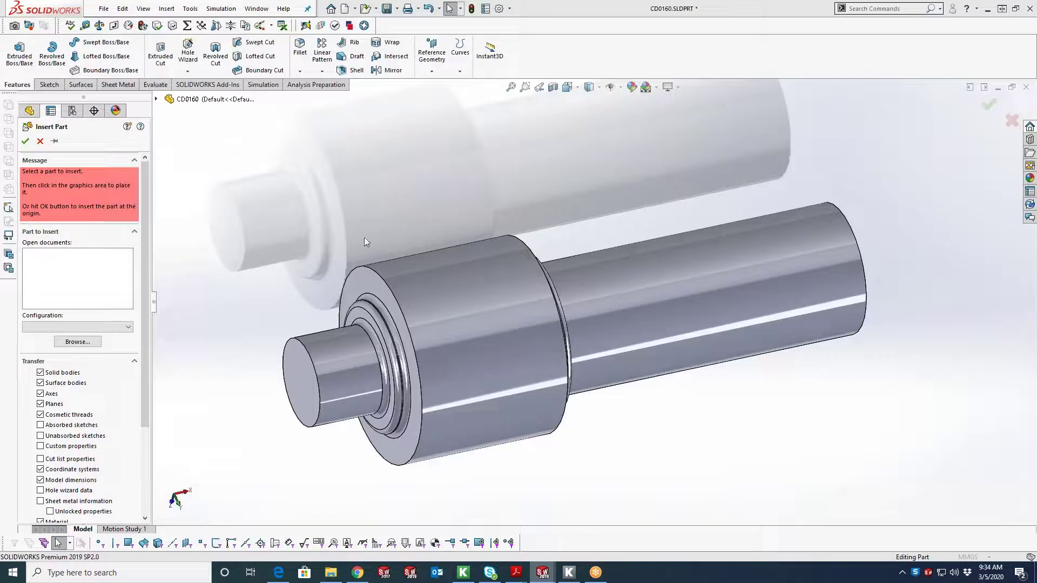
{"action": "left_click", "coordinate": [41, 141]}
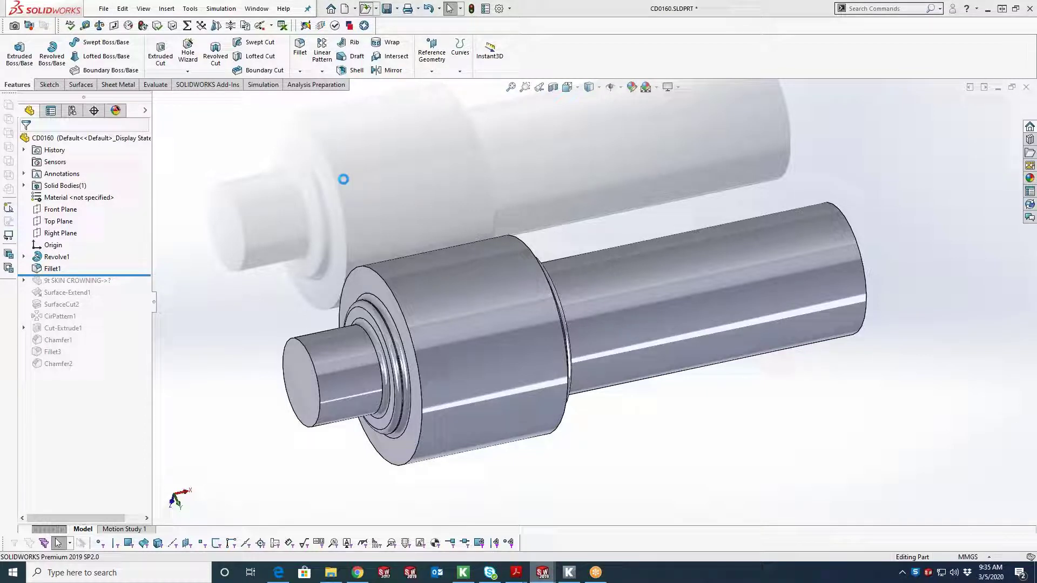
Open the KISSsoft skin surface file as a new part using the Tyka Part Metric template
{"action": "key", "text": "ctrl+o"}
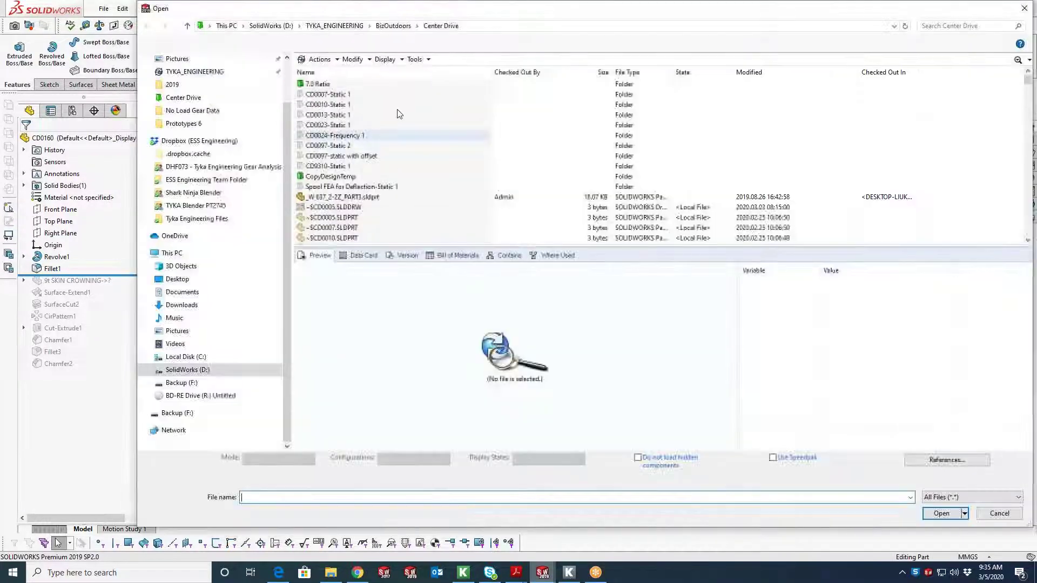
{"action": "key", "text": "Escape"}
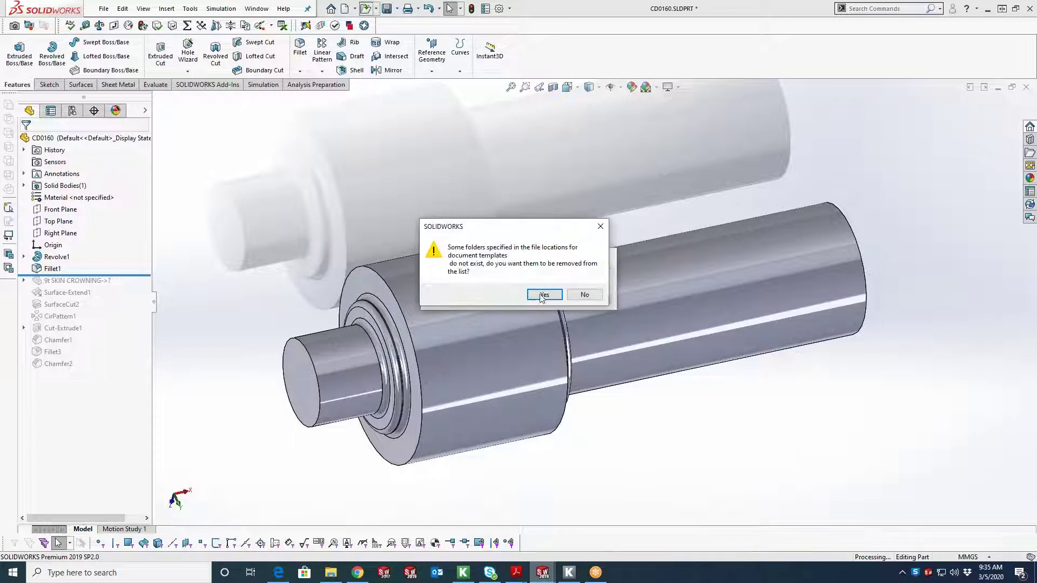
{"action": "left_click", "coordinate": [544, 296]}
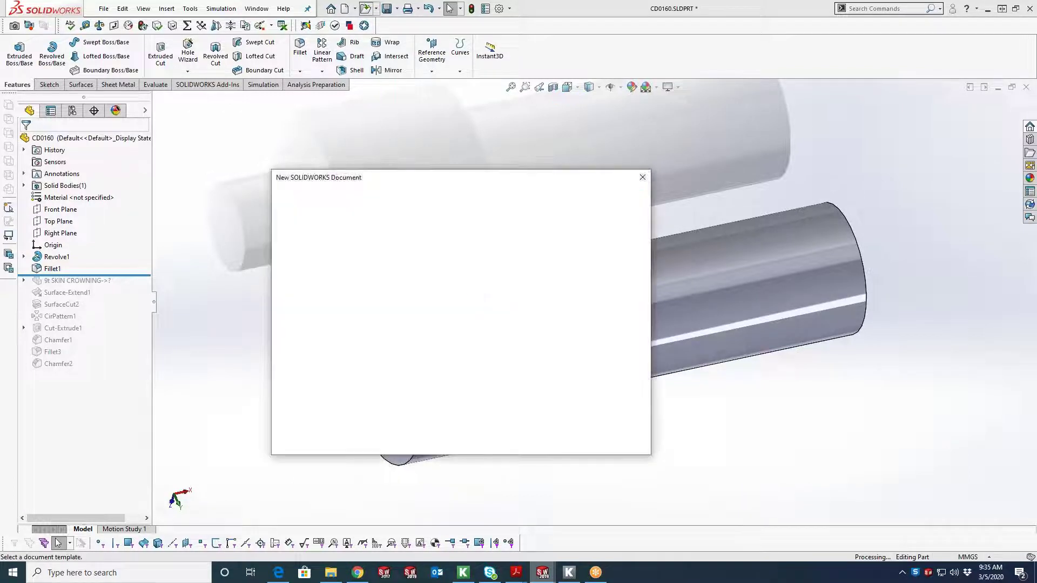
{"action": "left_click", "coordinate": [312, 256]}
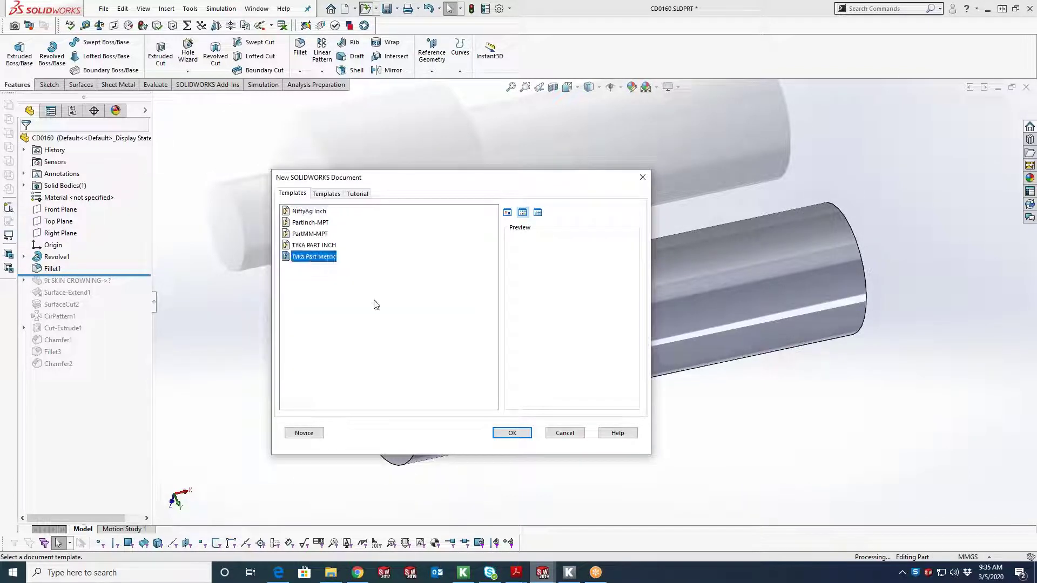
{"action": "left_click", "coordinate": [511, 433]}
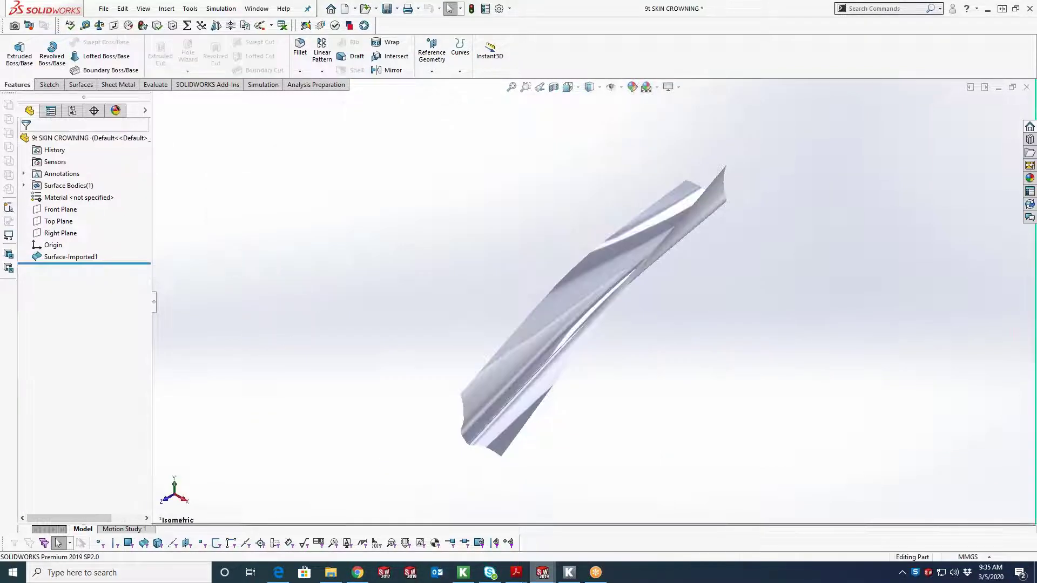
Show the Front, Top and Right planes and Origin, and orbit to check the surface orientation
{"action": "left_click", "coordinate": [549, 293]}
{"action": "middle_click_drag", "start_coordinate": [549, 294], "coordinate": [540, 312]}
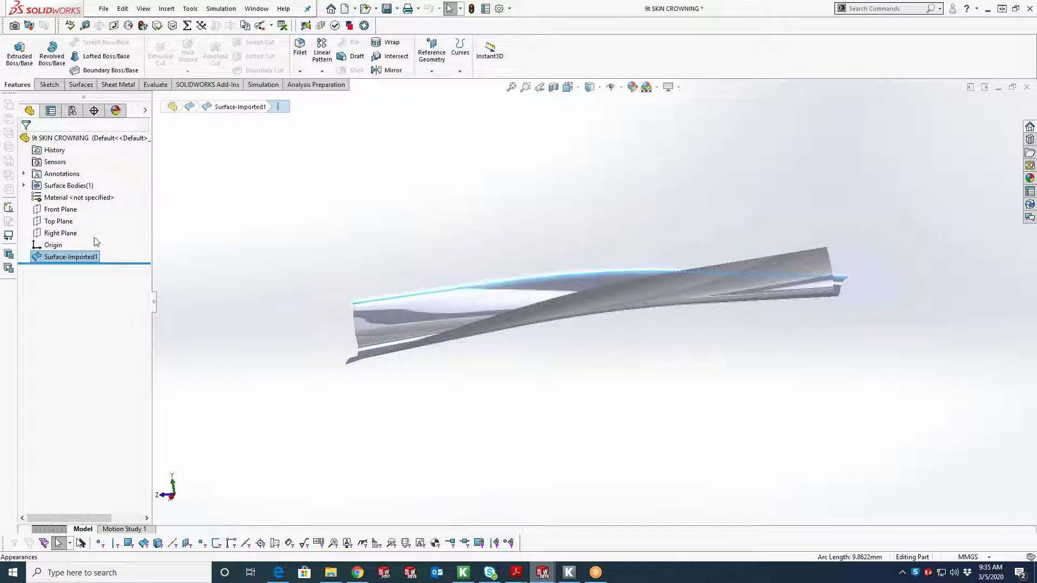
{"action": "left_click", "coordinate": [60, 209]}
{"action": "left_click", "coordinate": [54, 221], "text": "ctrl"}
{"action": "left_click", "coordinate": [53, 244], "text": "ctrl"}
{"action": "left_click", "coordinate": [54, 233], "text": "ctrl"}
{"action": "middle_click_drag", "start_coordinate": [537, 297], "coordinate": [573, 388]}
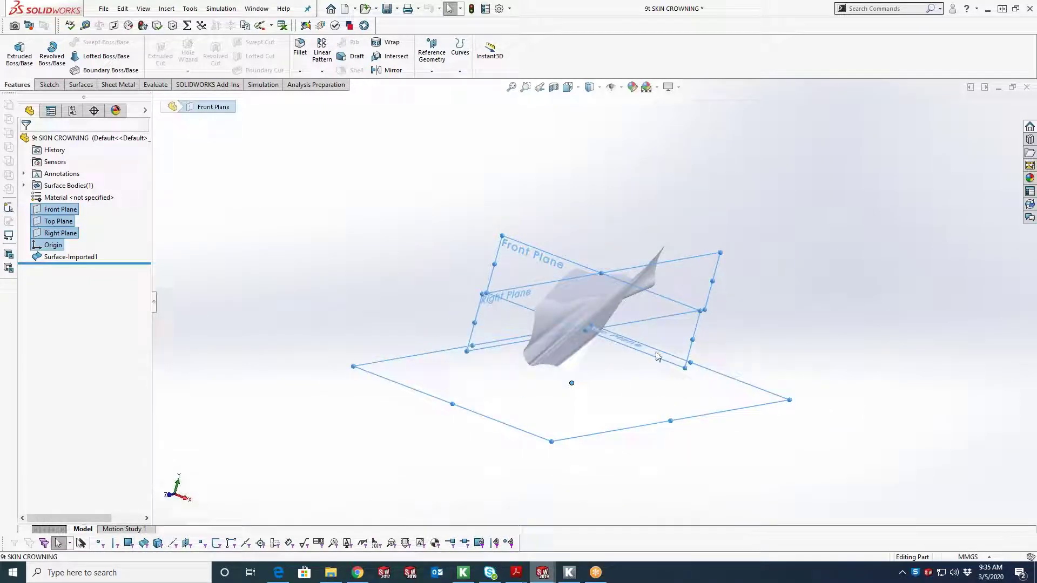
{"action": "mouse_move", "coordinate": [590, 333]}
{"action": "middle_mouse_down"}
{"action": "mouse_move", "coordinate": [578, 324]}
{"action": "mouse_move", "coordinate": [590, 332]}
{"action": "middle_mouse_up"}
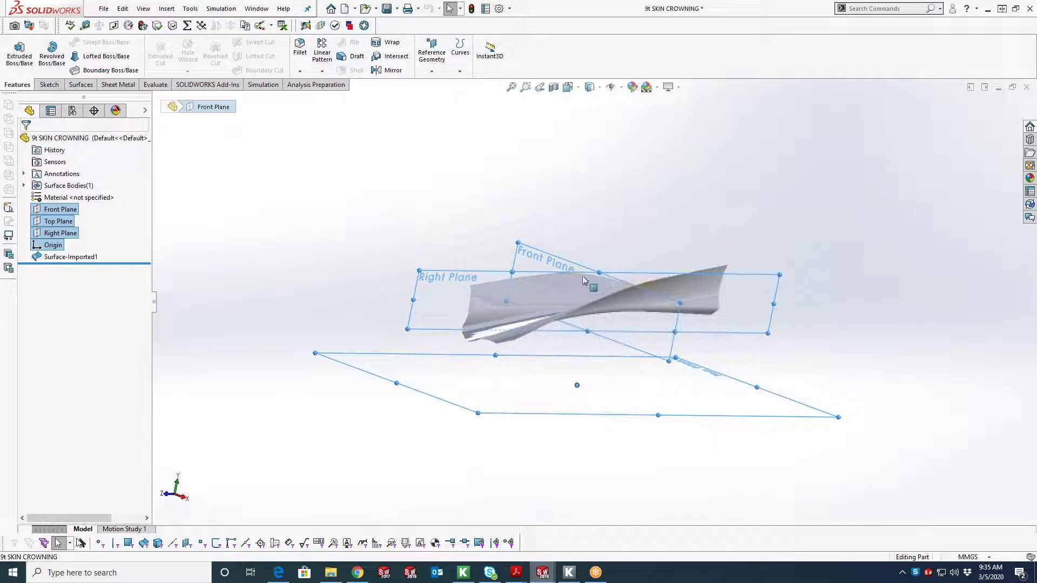
{"action": "middle_click_drag", "start_coordinate": [625, 331], "coordinate": [537, 273]}
{"action": "key", "text": "Escape"}
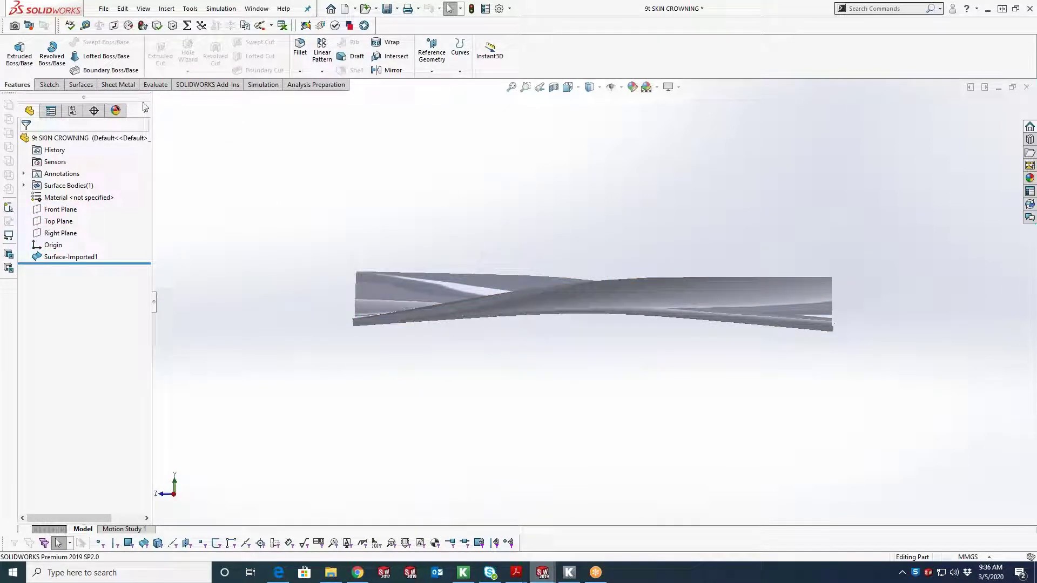
Save the 9t SKIN CROWNING part with File > Save As and return to CD0160
{"action": "left_click", "coordinate": [103, 9]}
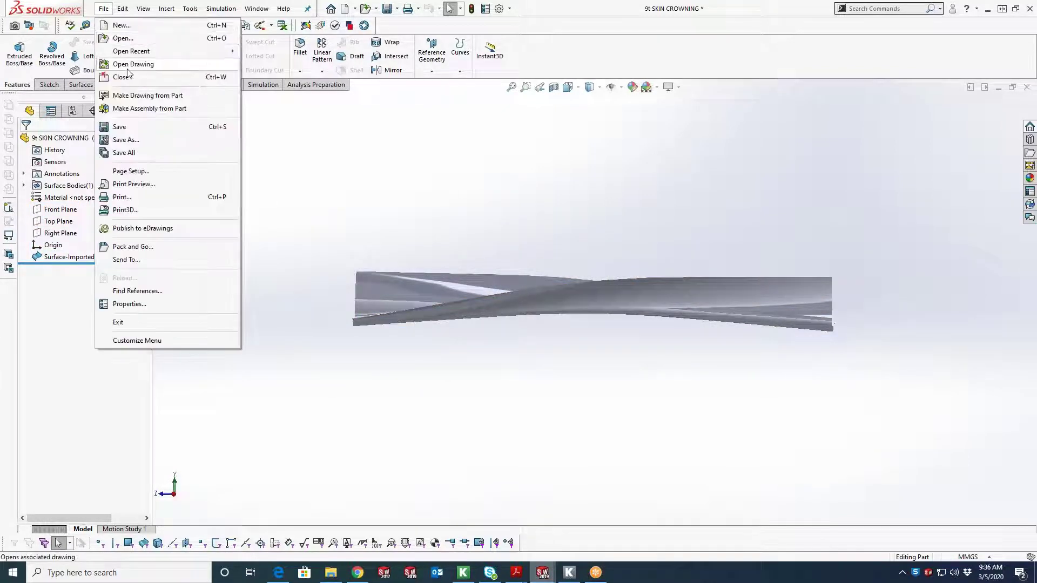
{"action": "left_click", "coordinate": [127, 140]}
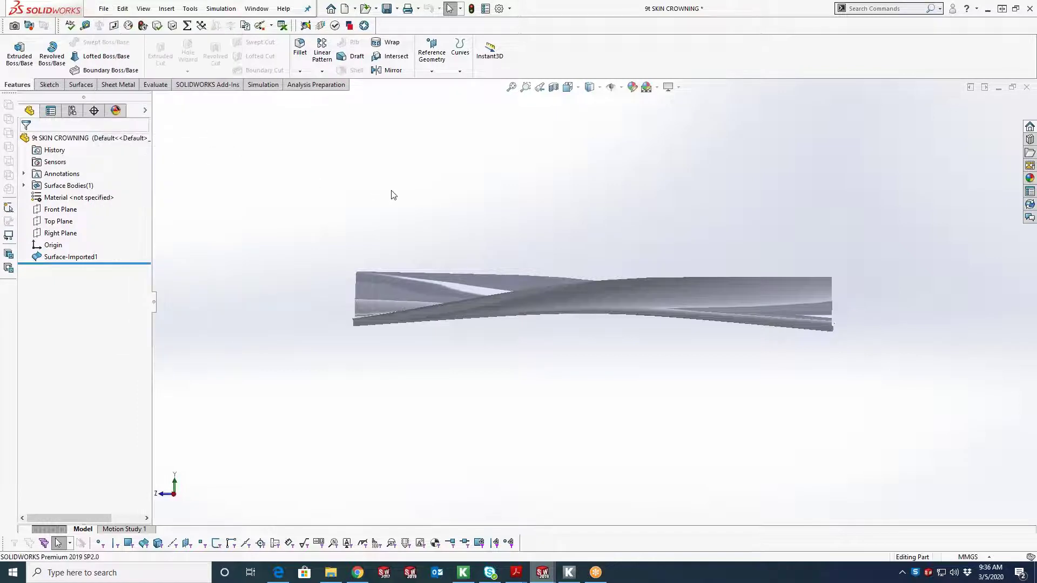
{"action": "key", "text": "Escape"}
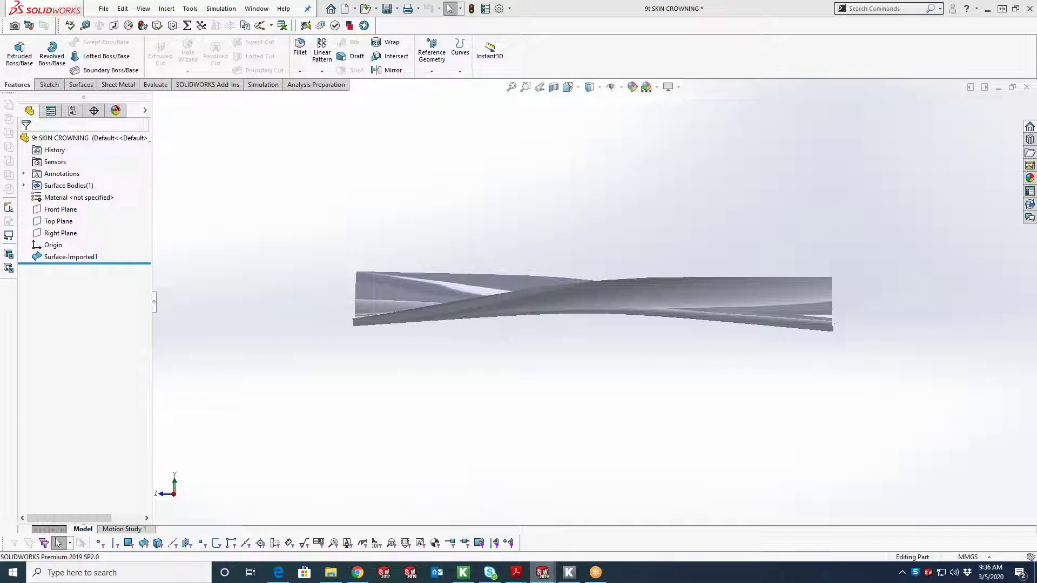
{"action": "mouse_move", "coordinate": [542, 572]}
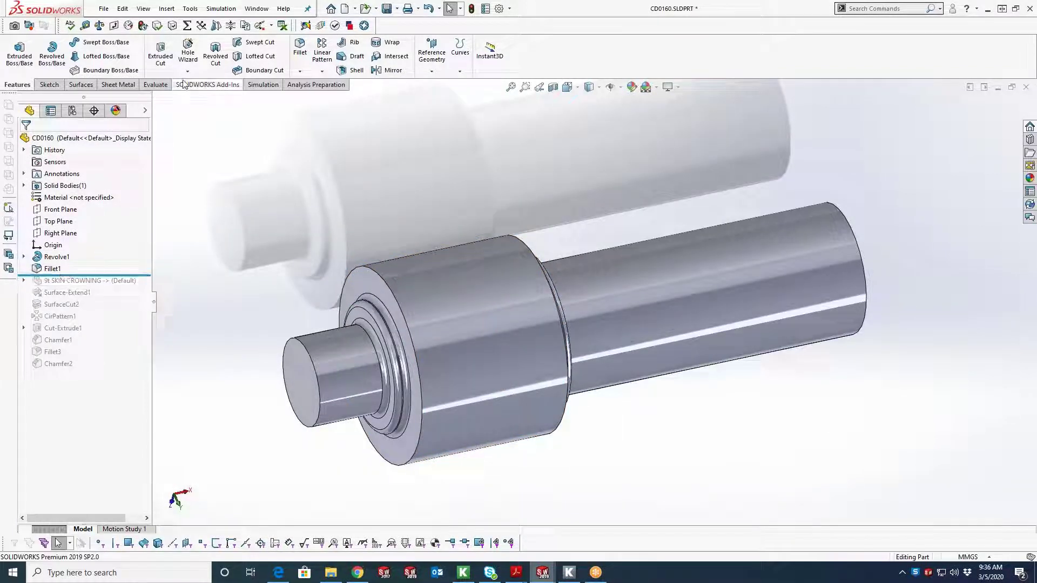
Insert the 9t SKIN CROWNING part into CD0160, keeping the base part's units
{"action": "left_click", "coordinate": [167, 9]}
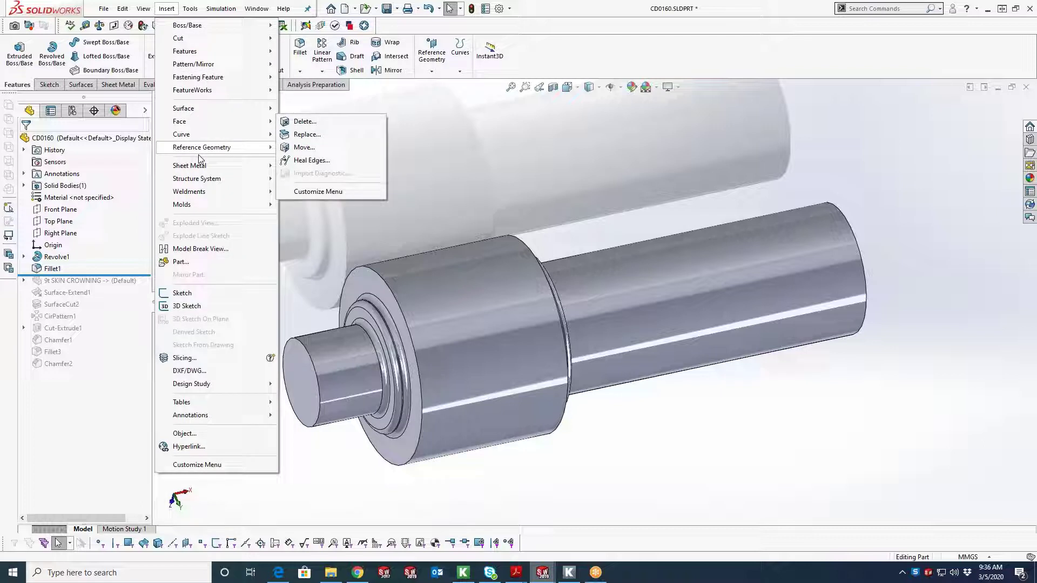
{"action": "mouse_move", "coordinate": [192, 65]}
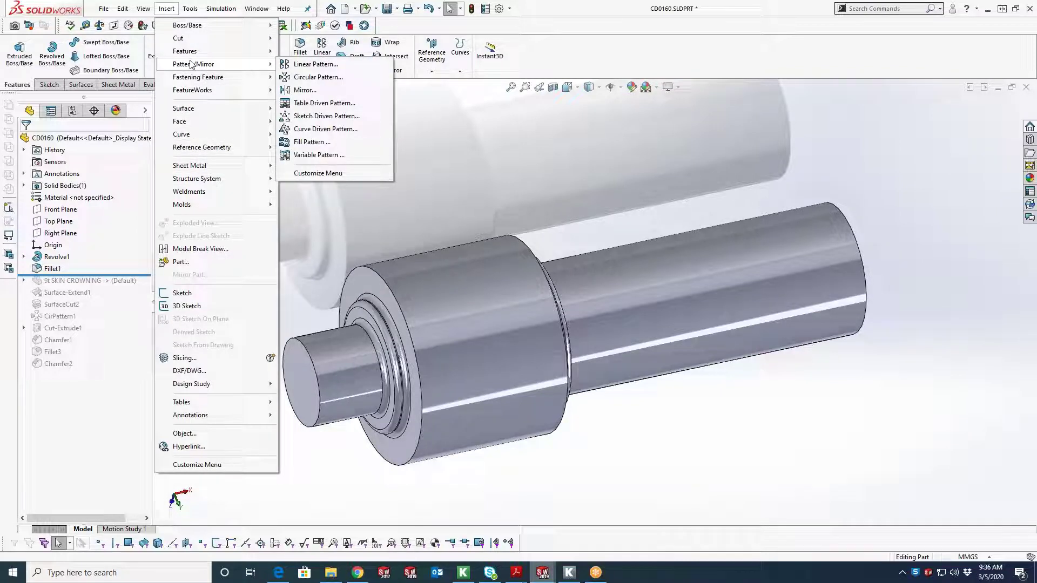
{"action": "left_click", "coordinate": [181, 262]}
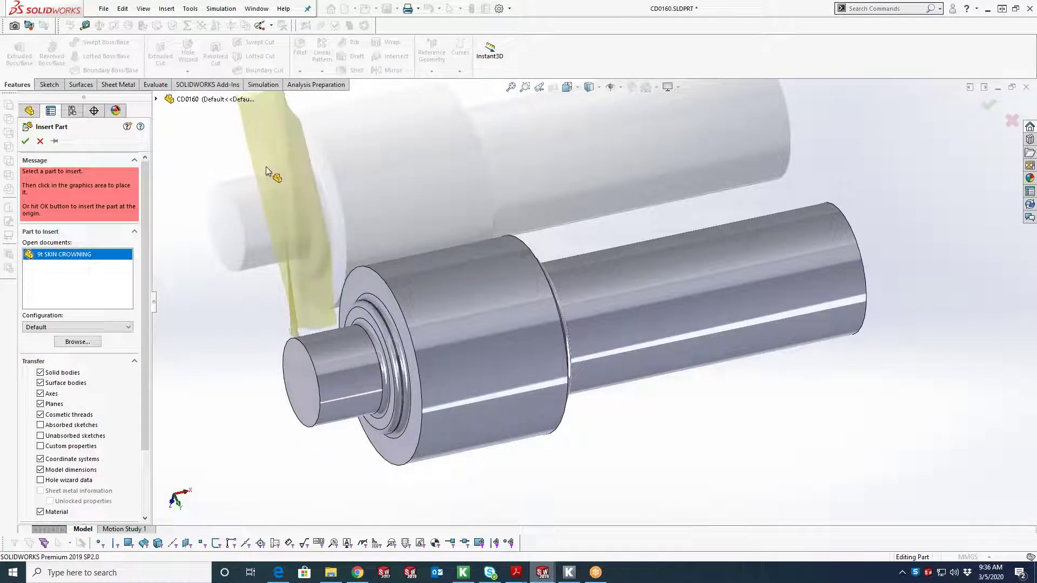
{"action": "scroll", "coordinate": [145, 297], "scroll_direction": "down", "scroll_amount": 3}
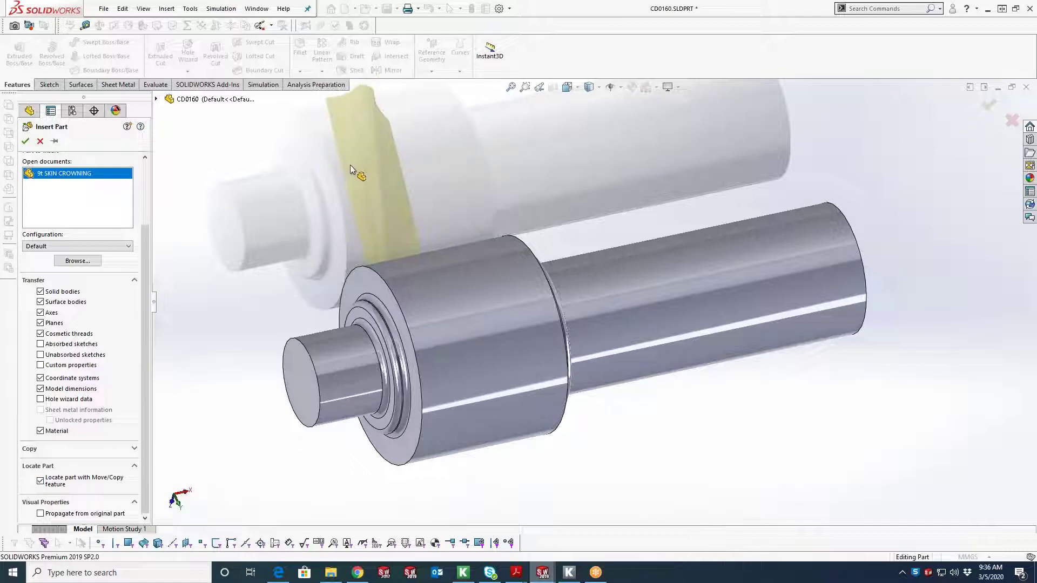
{"action": "left_click", "coordinate": [347, 161]}
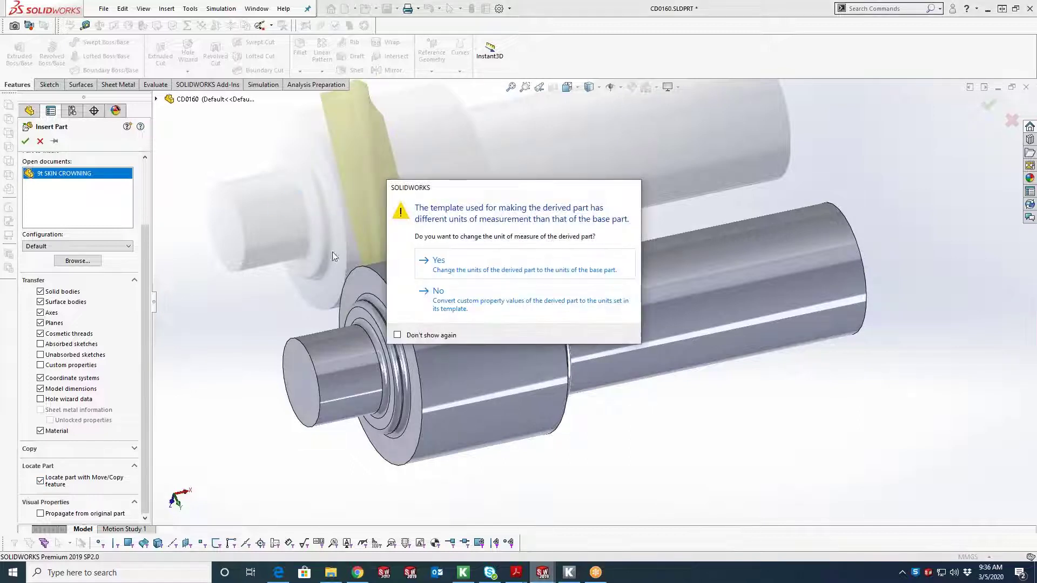
{"action": "left_click", "coordinate": [462, 272]}
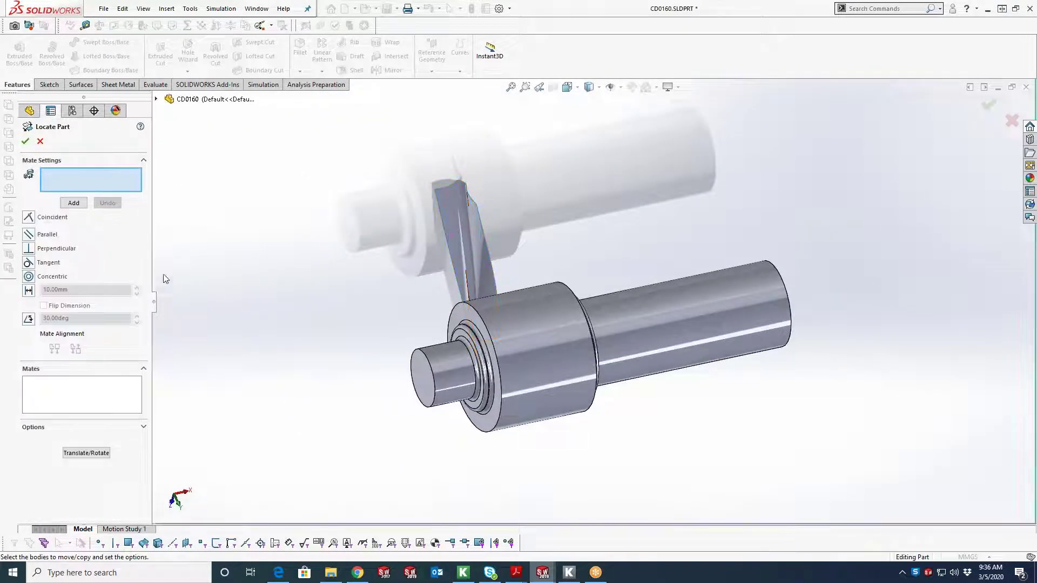
Show reference planes and add a coincident mate between the crowning part's and shaft's Top Planes
{"action": "left_click", "coordinate": [611, 87]}
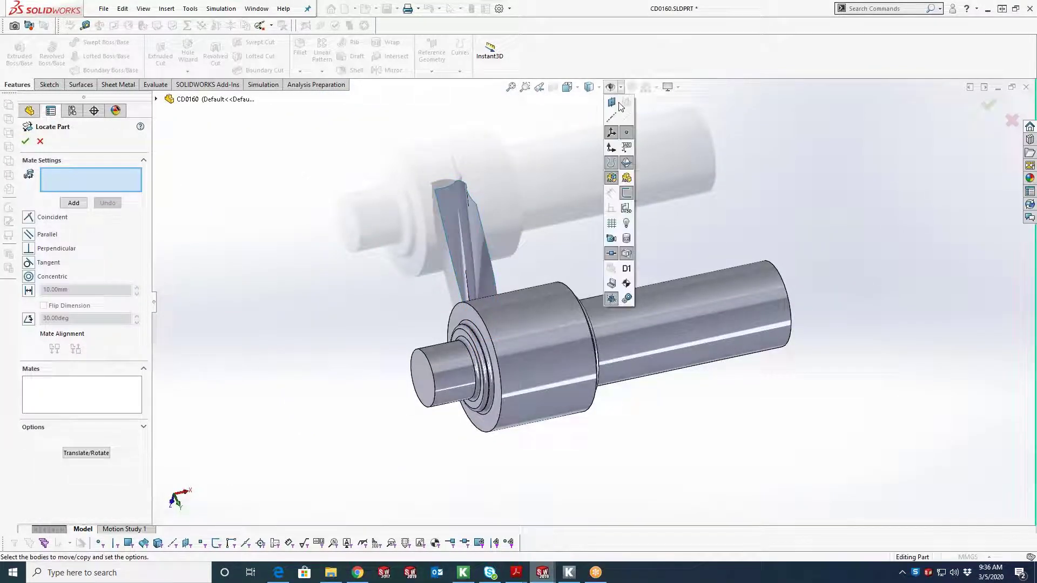
{"action": "left_click", "coordinate": [615, 101]}
{"action": "middle_click_drag", "start_coordinate": [413, 292], "coordinate": [459, 459]}
{"action": "left_click", "coordinate": [376, 313]}
{"action": "left_click", "coordinate": [427, 455]}
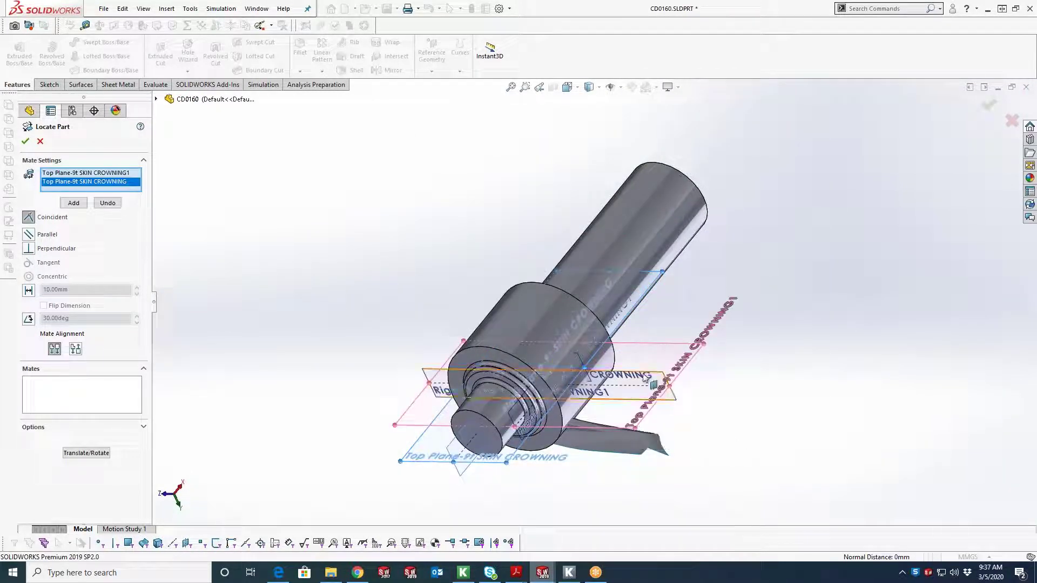
{"action": "middle_click_drag", "start_coordinate": [645, 378], "coordinate": [432, 281]}
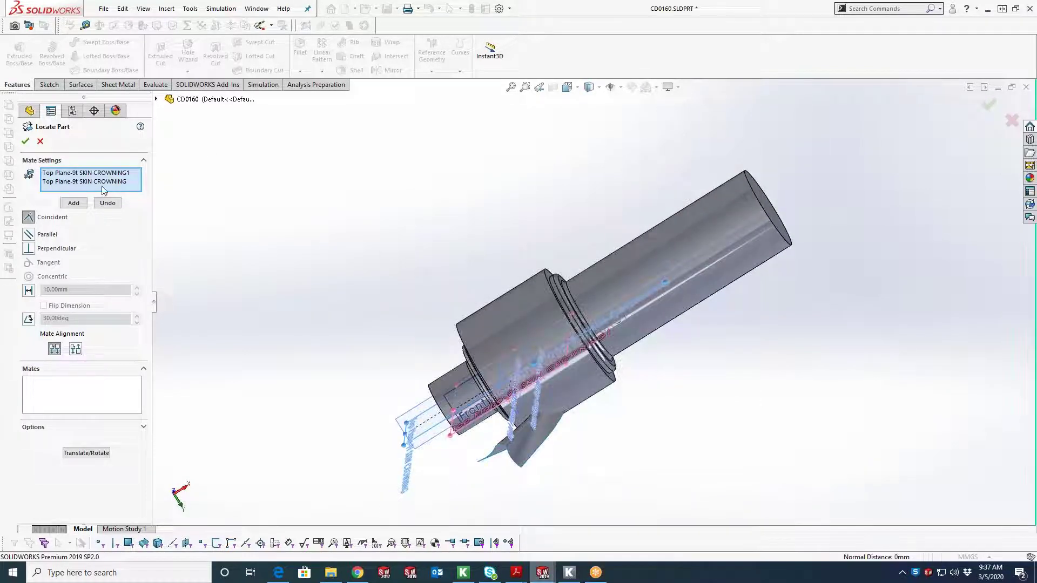
{"action": "left_click", "coordinate": [73, 204]}
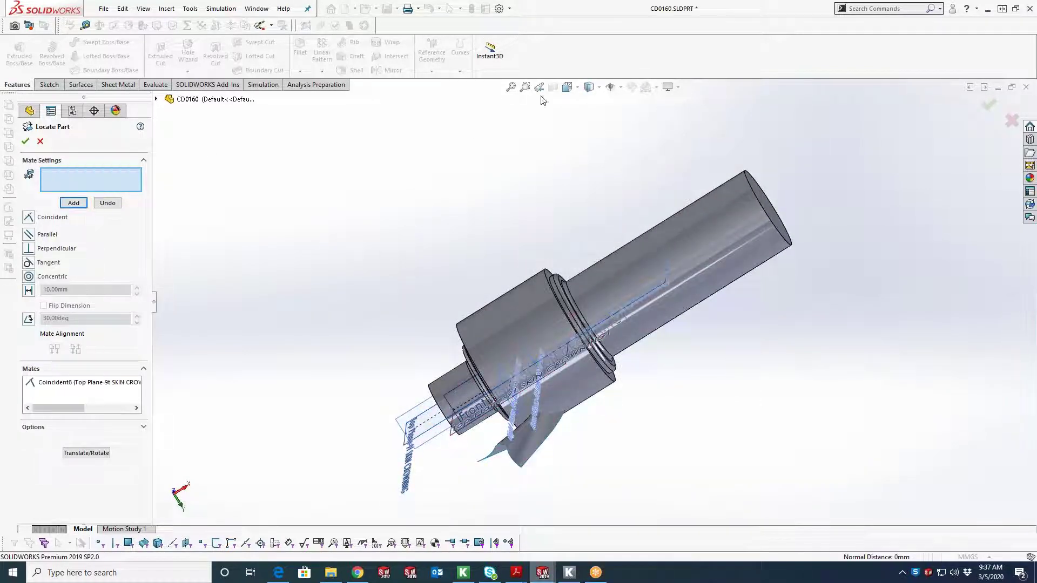
Toggle the reference planes display and orbit the model to a new angle
{"action": "left_click", "coordinate": [621, 88]}
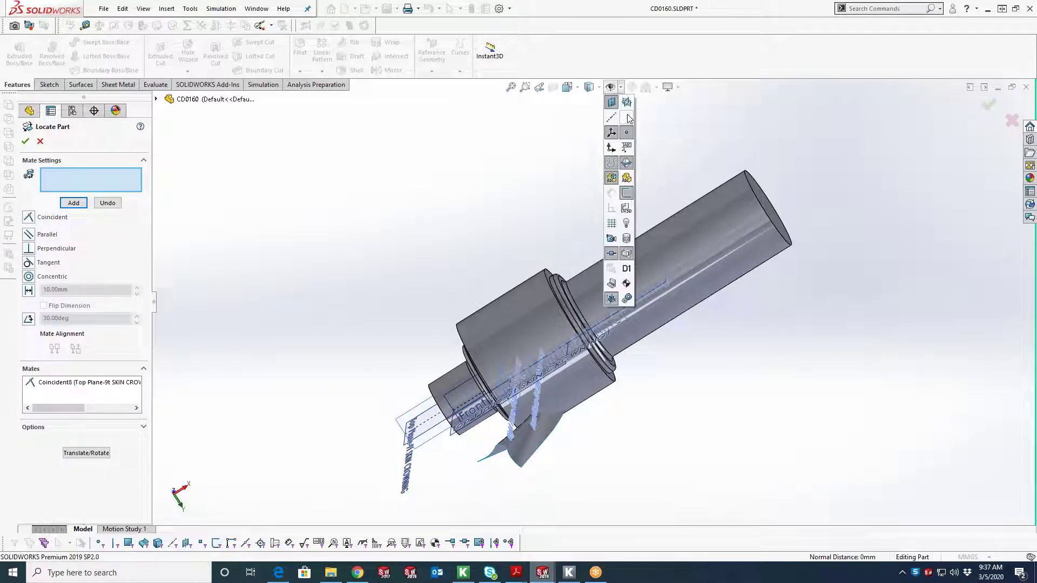
{"action": "left_click", "coordinate": [626, 102]}
{"action": "middle_click_drag", "start_coordinate": [560, 223], "coordinate": [542, 326]}
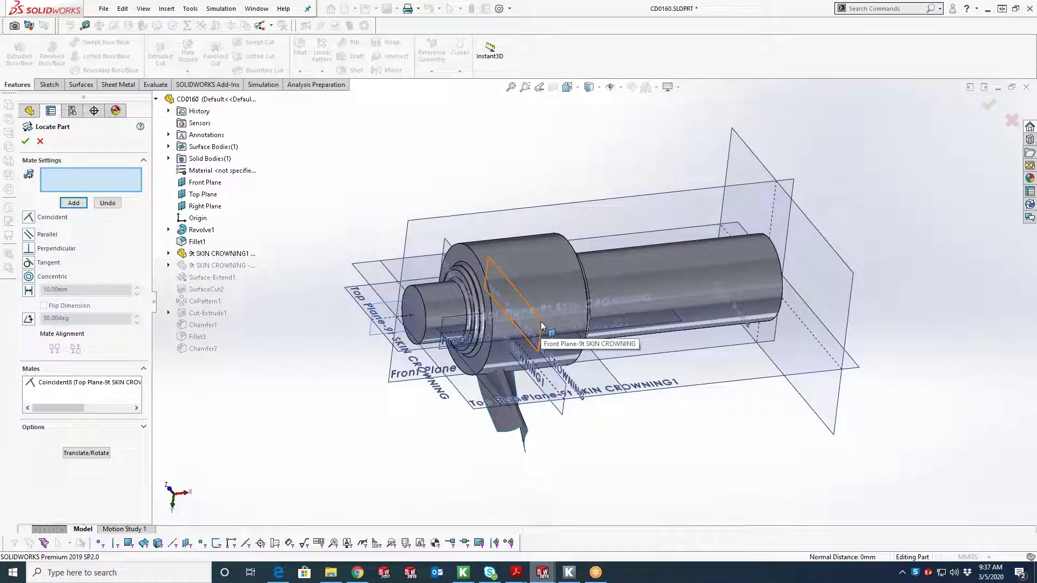
Mate Front Plane-9t SKIN CROWNING1 coincident with the shaft's front plane
{"action": "left_click", "coordinate": [542, 326]}
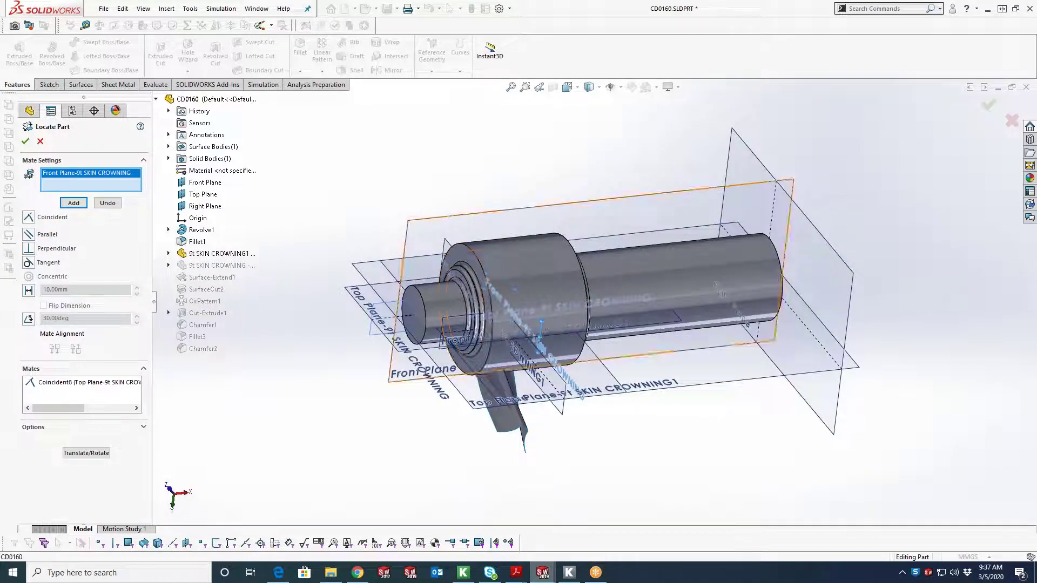
{"action": "middle_click_drag", "start_coordinate": [543, 400], "coordinate": [391, 319]}
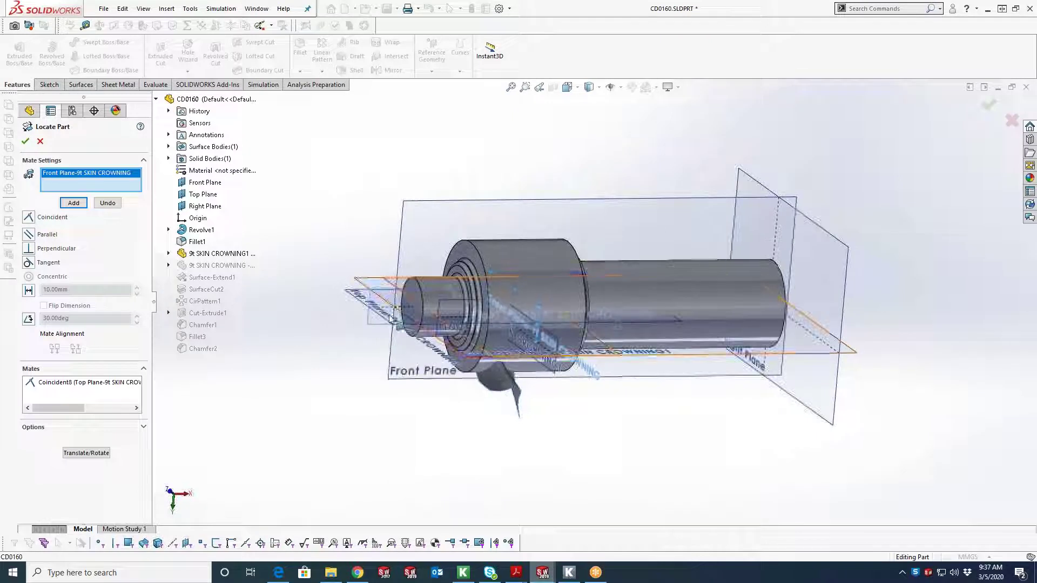
{"action": "left_click", "coordinate": [168, 253]}
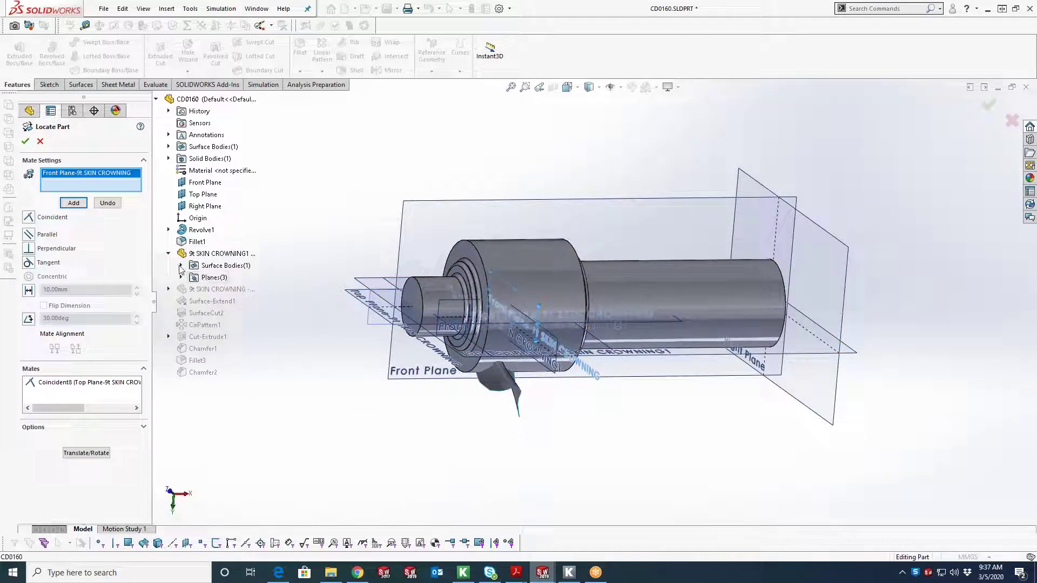
{"action": "left_click", "coordinate": [181, 278]}
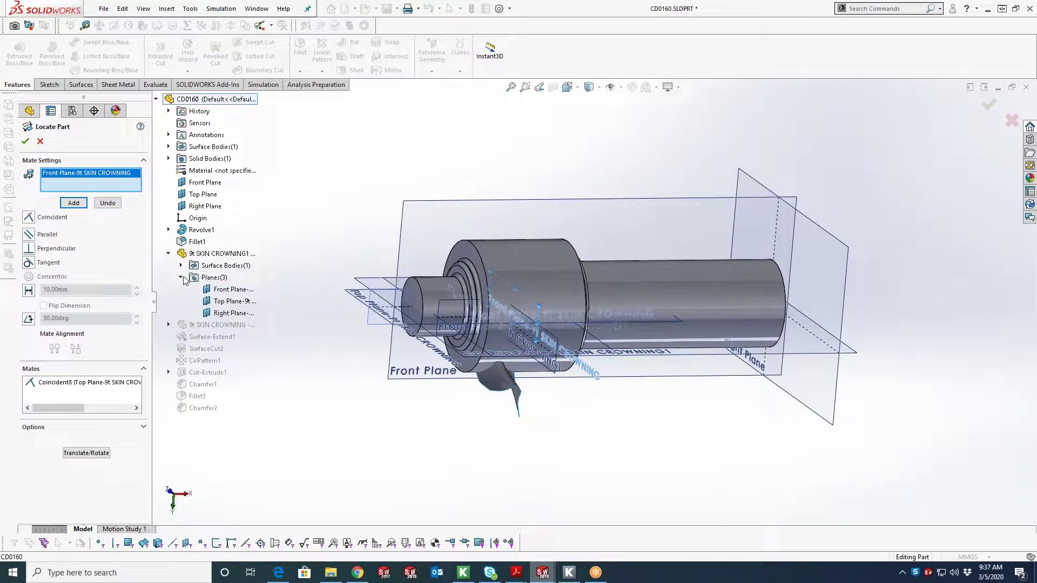
{"action": "left_click", "coordinate": [229, 292]}
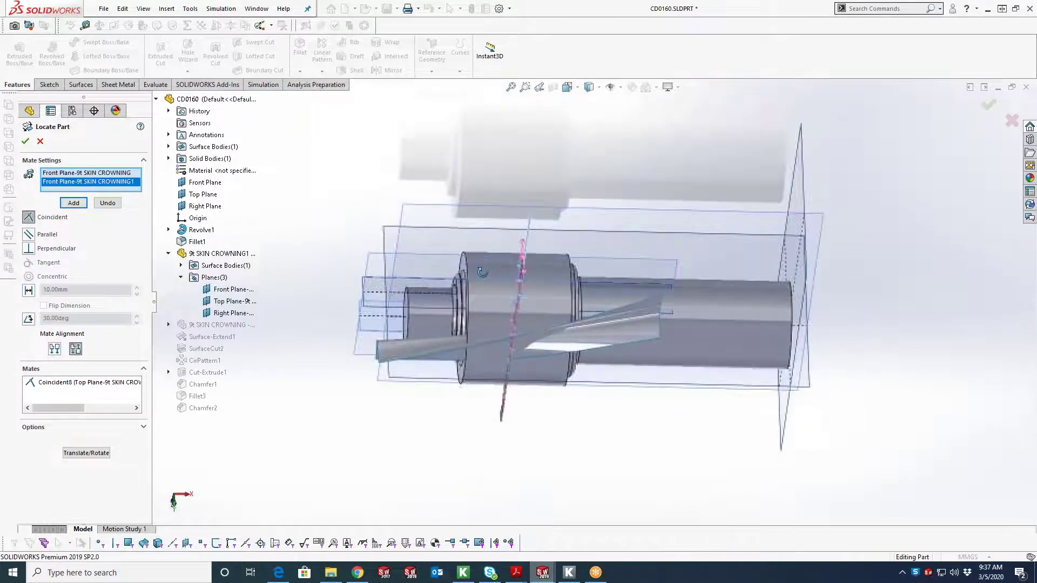
{"action": "middle_click_drag", "start_coordinate": [485, 263], "coordinate": [459, 314]}
{"action": "left_click", "coordinate": [74, 204]}
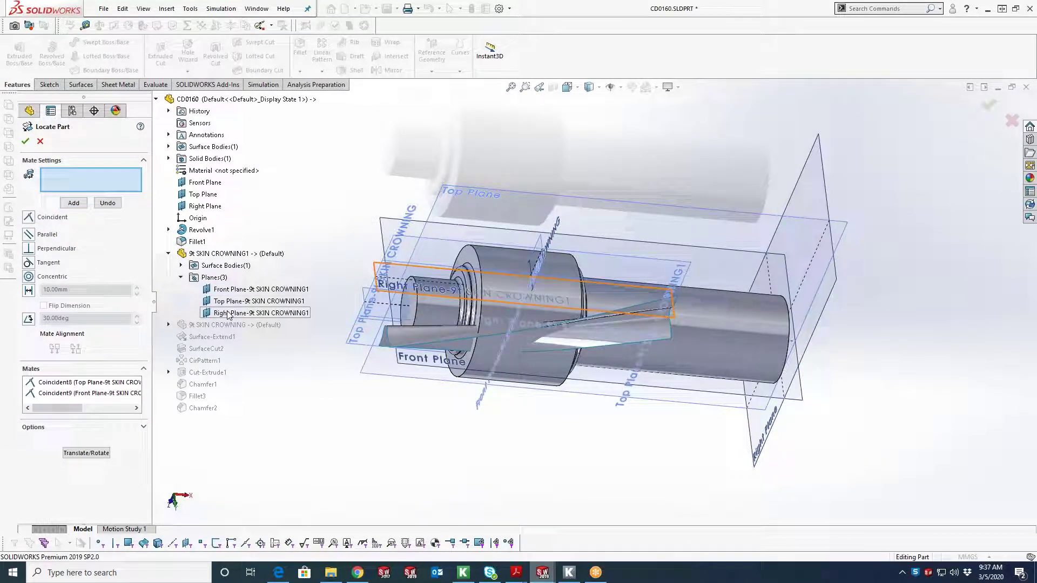
Try mating the crowning part's Right Plane to the shaft's Right Plane, then clear the over-defining selections
{"action": "left_click", "coordinate": [228, 313]}
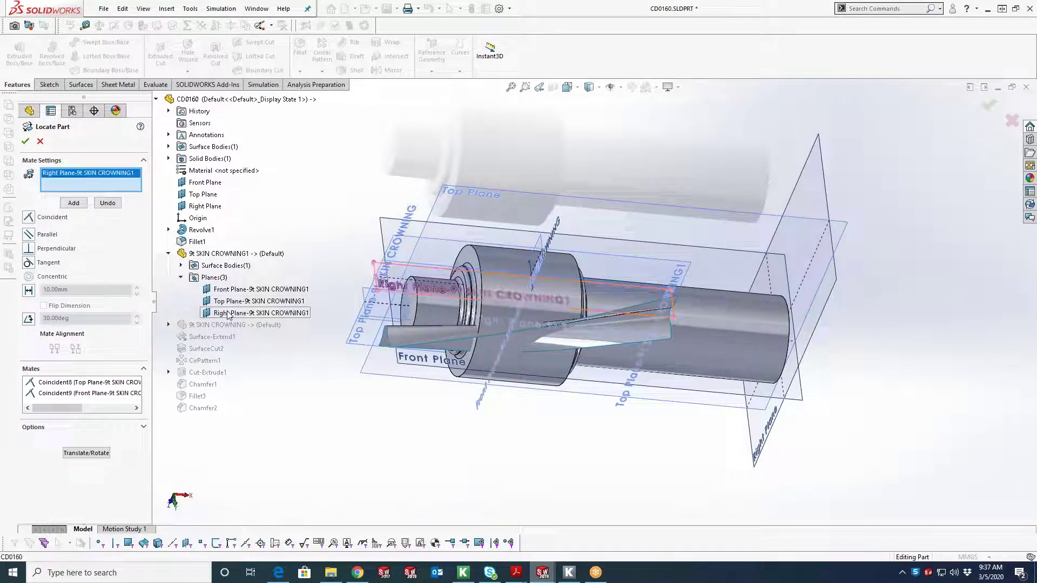
{"action": "left_click", "coordinate": [197, 211]}
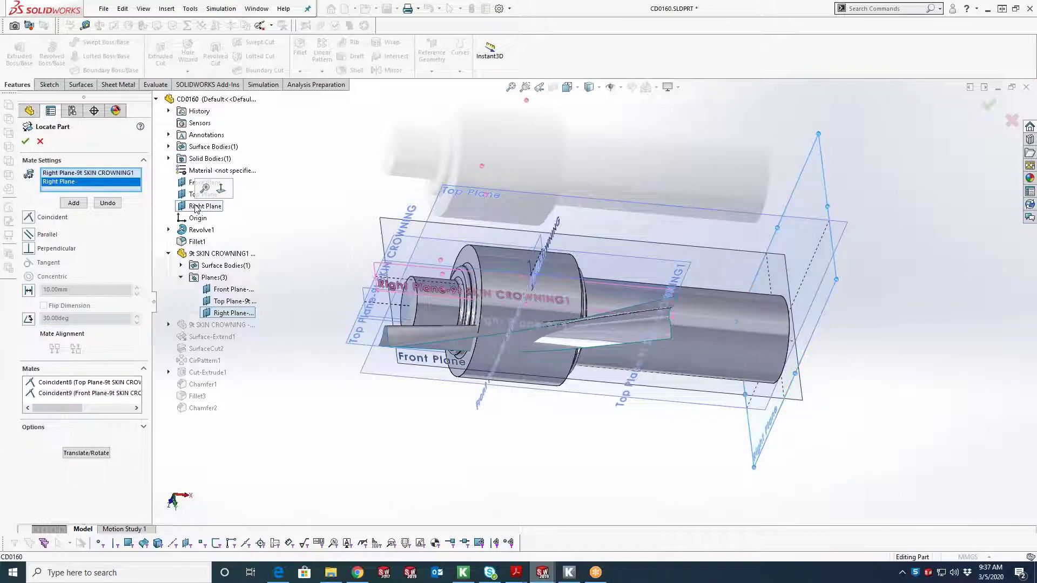
{"action": "left_click", "coordinate": [25, 143]}
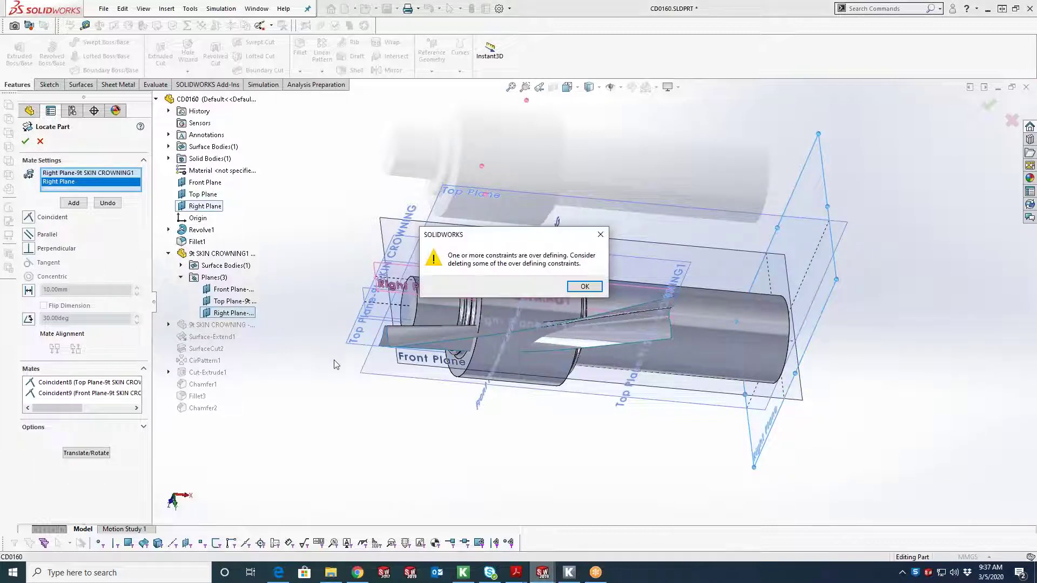
{"action": "left_click", "coordinate": [598, 290]}
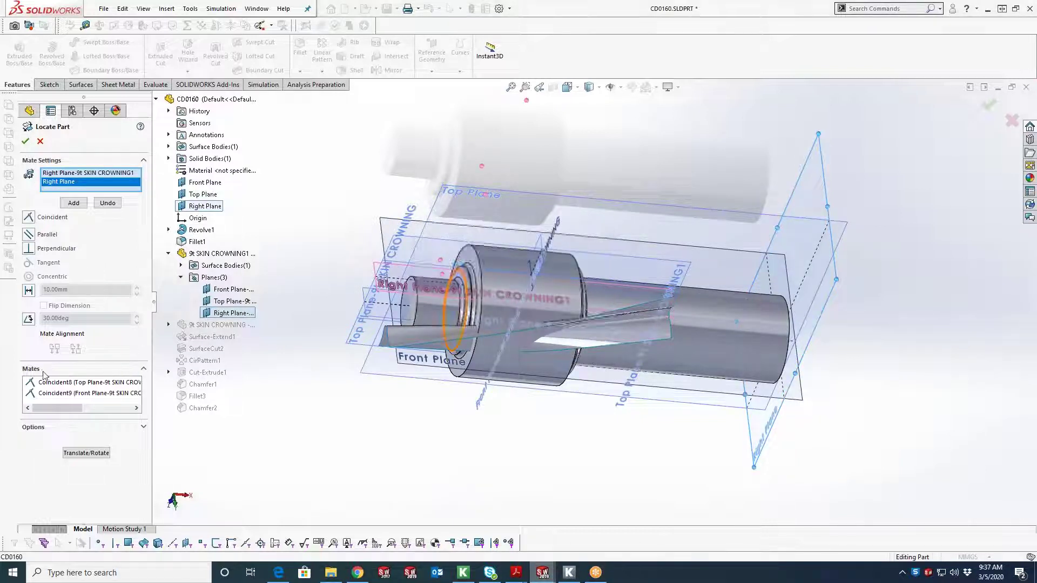
{"action": "middle_click_drag", "start_coordinate": [540, 335], "coordinate": [381, 341]}
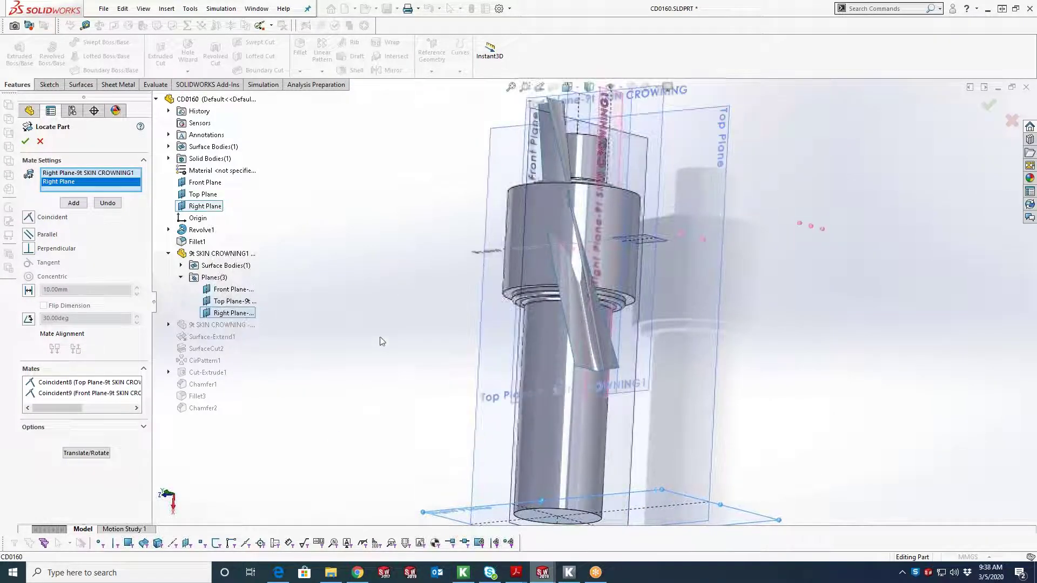
{"action": "right_click", "coordinate": [89, 183]}
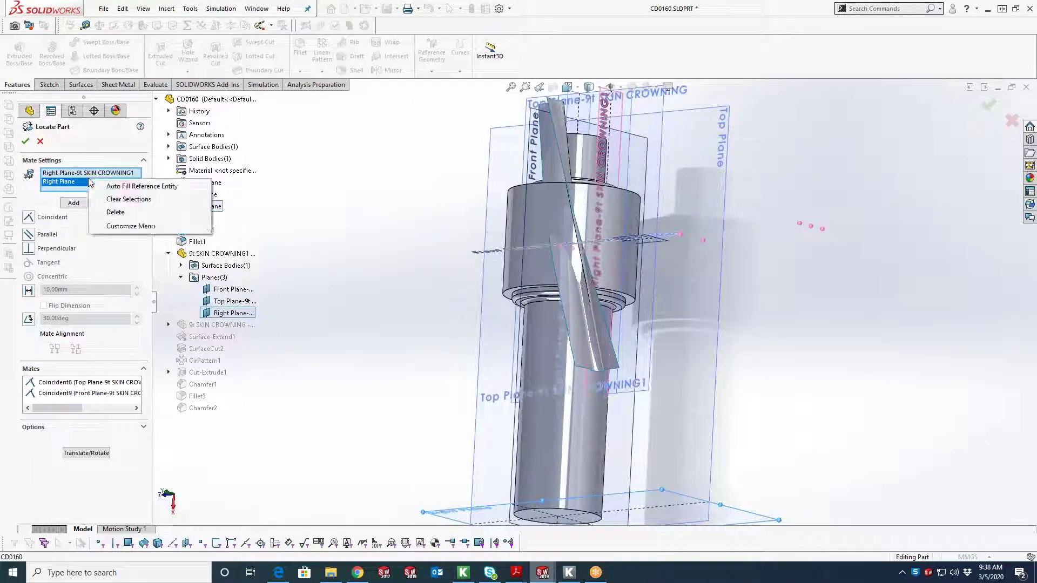
{"action": "left_click", "coordinate": [114, 200]}
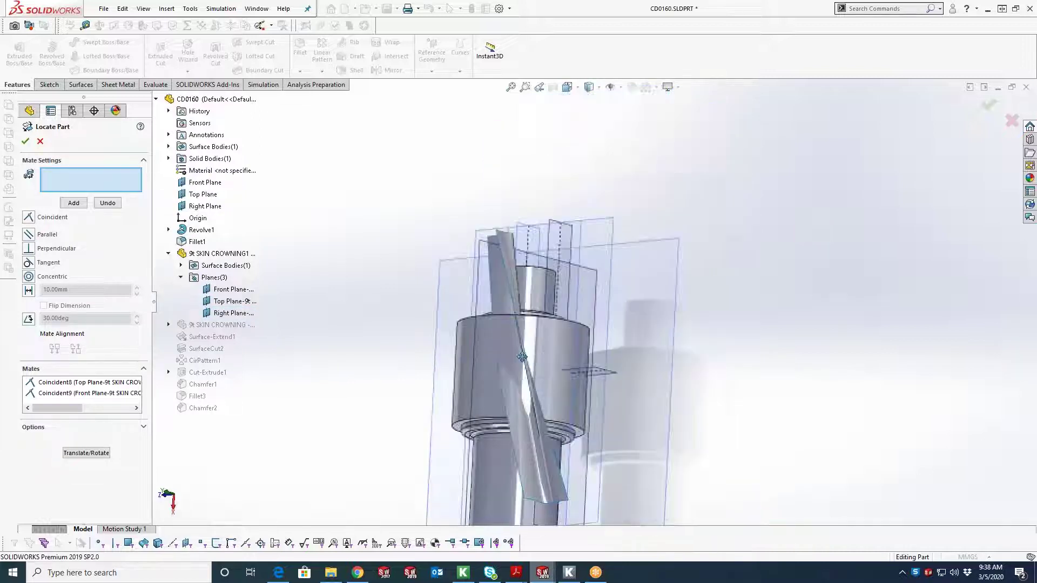
Mate Right Plane-9t SKIN CROWNING1 to the shaft's Front Plane and finish placing the part
{"action": "middle_click_drag", "start_coordinate": [522, 357], "coordinate": [401, 231]}
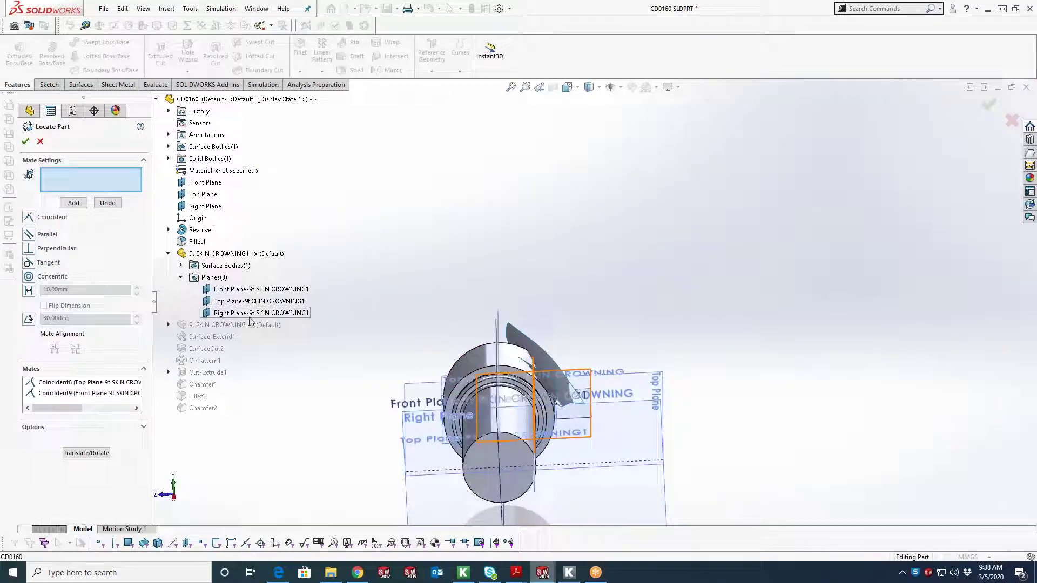
{"action": "left_click", "coordinate": [246, 315]}
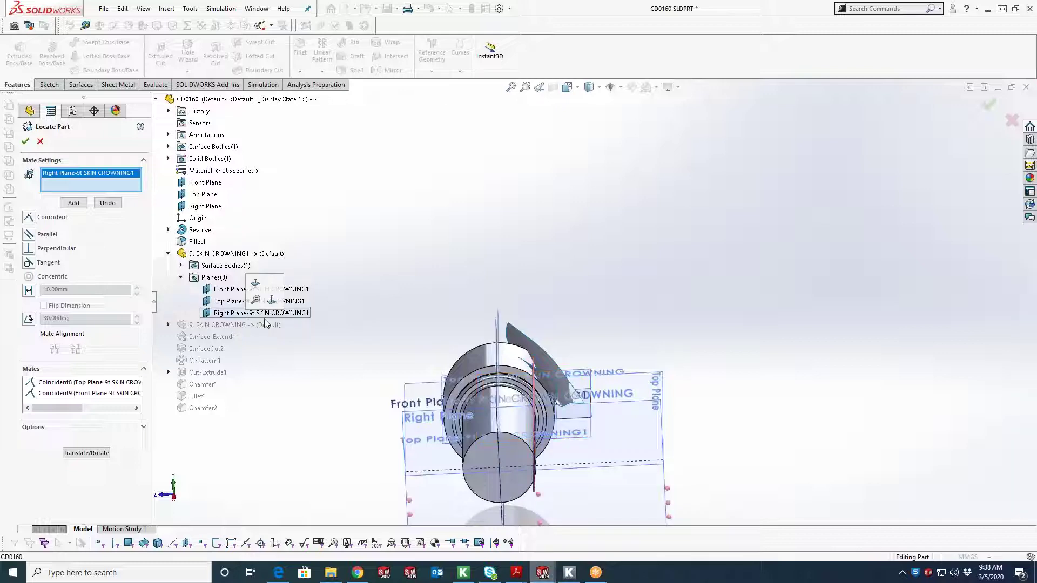
{"action": "left_click", "coordinate": [497, 329]}
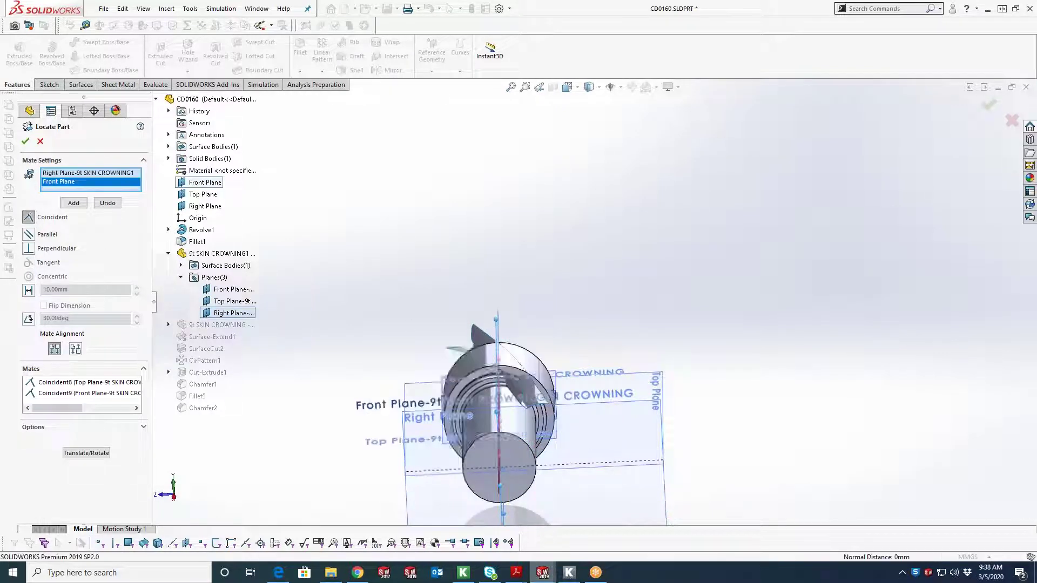
{"action": "left_click", "coordinate": [26, 142]}
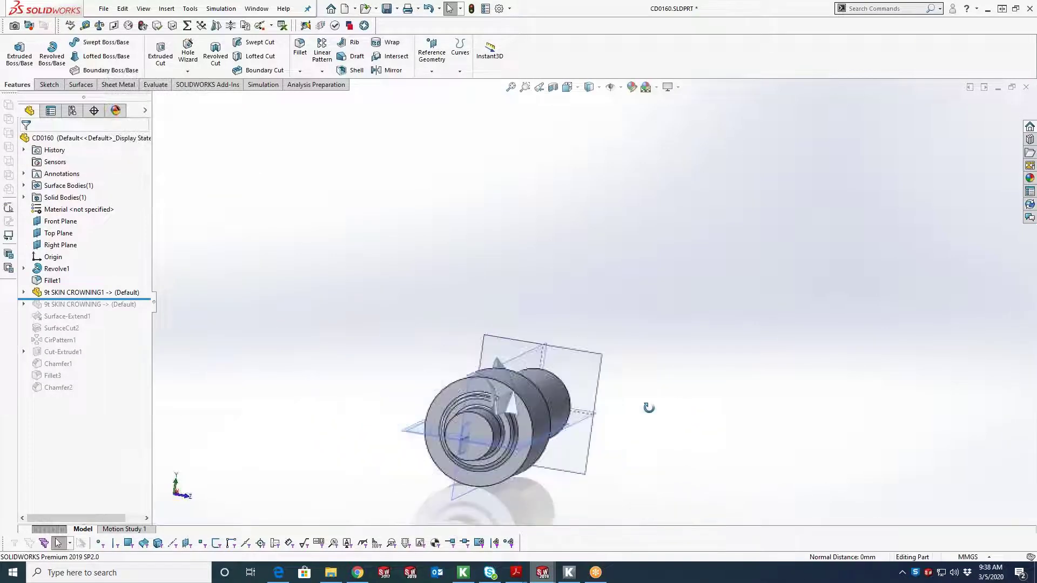
Create Surface-Extend2, extending Edge<1> and Edge<2> of the crowning surface 0.5 mm as the same surface
{"action": "scroll", "coordinate": [490, 397], "scroll_direction": "down", "scroll_amount": 5}
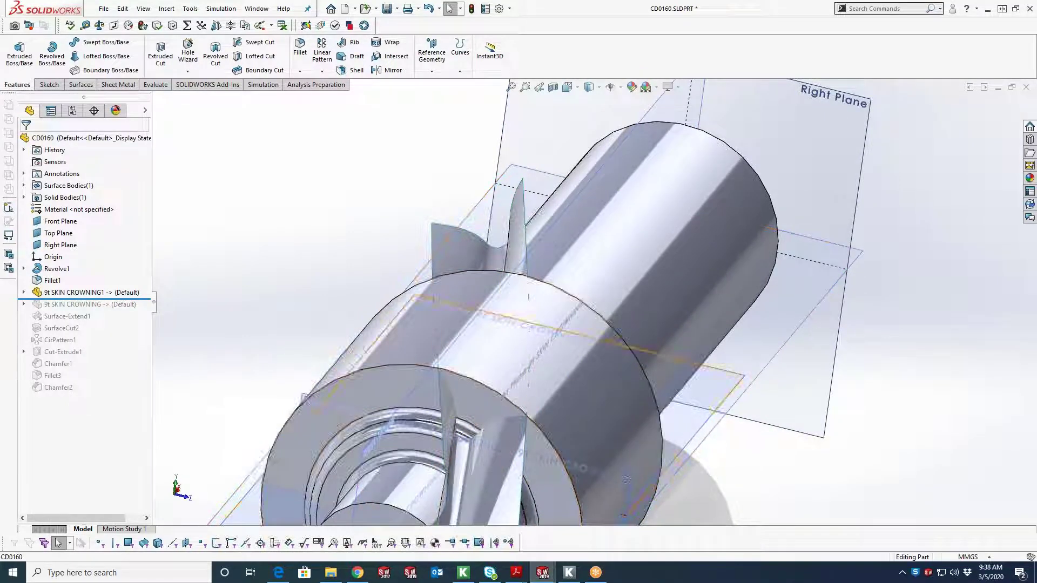
{"action": "middle_click_drag", "start_coordinate": [384, 241], "coordinate": [351, 249]}
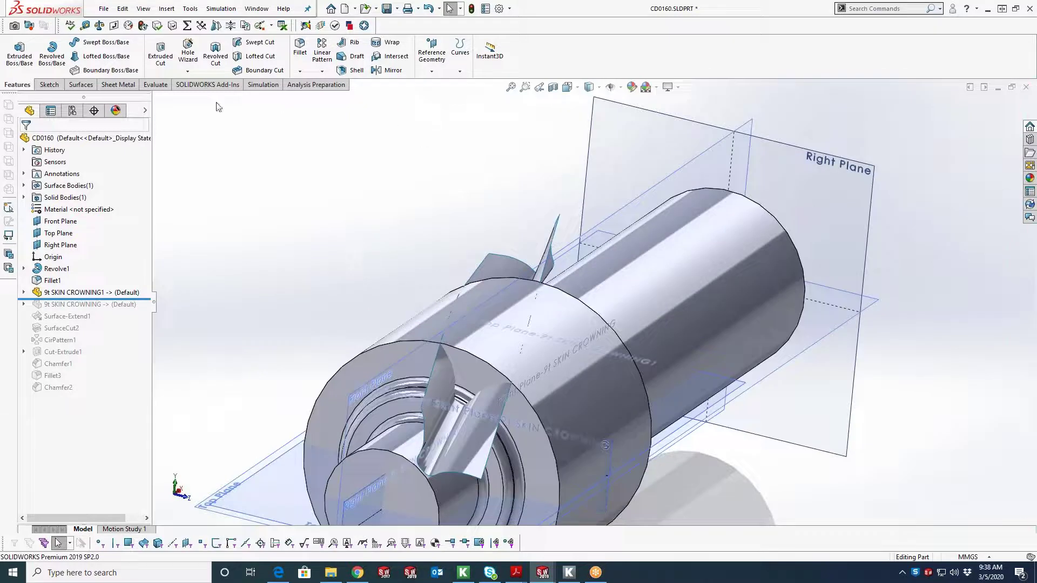
{"action": "left_click", "coordinate": [81, 85]}
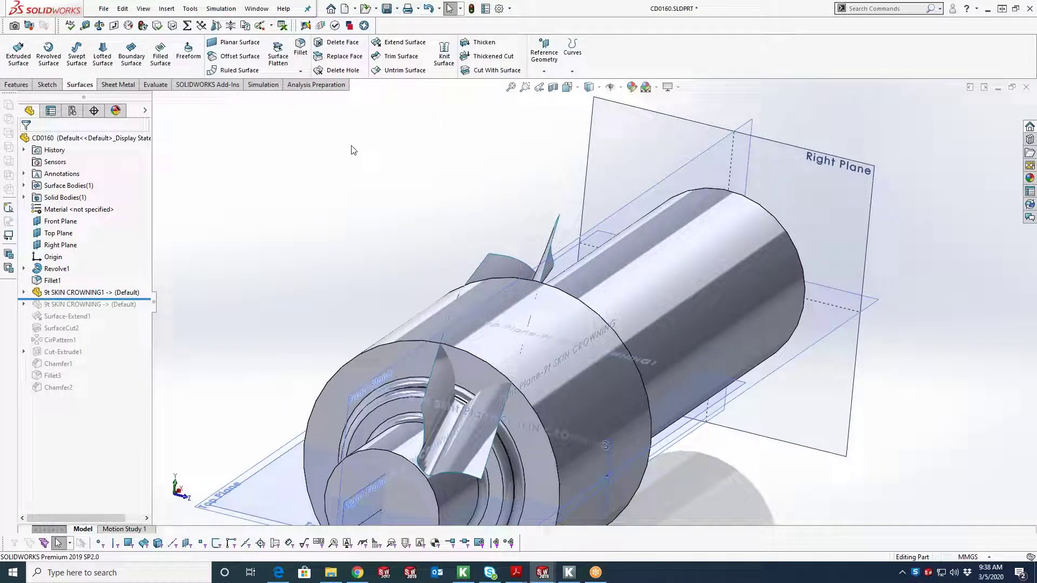
{"action": "left_click", "coordinate": [404, 43]}
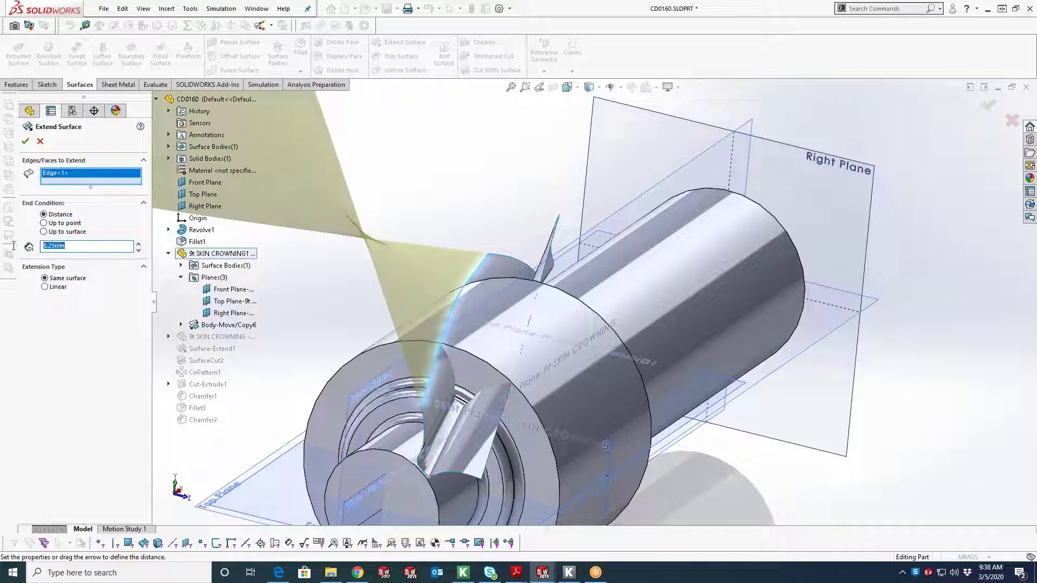
{"action": "type", "text": "0.5"}
{"action": "key", "text": "Return"}
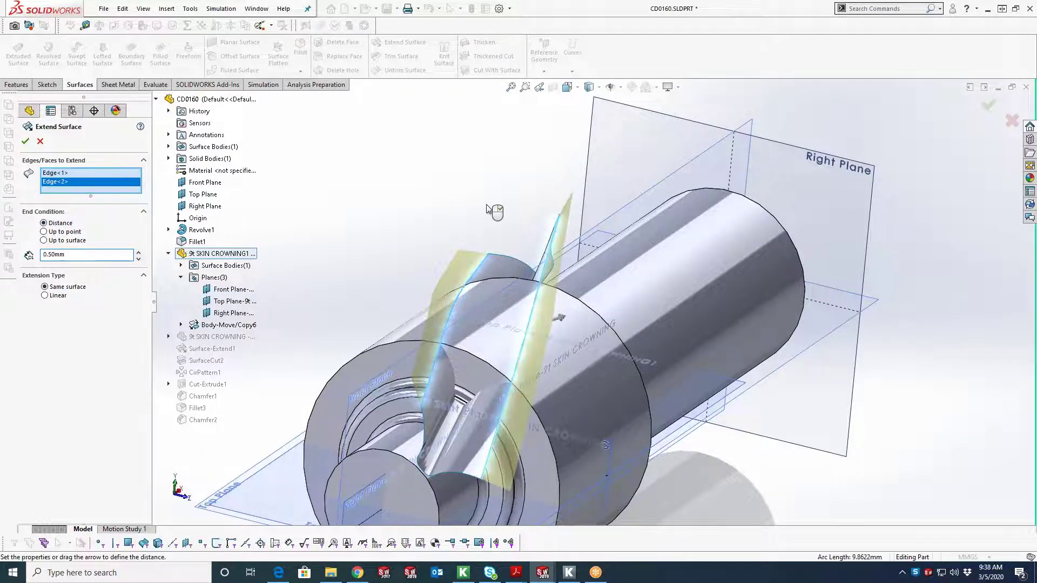
{"action": "middle_click_drag", "start_coordinate": [493, 210], "coordinate": [410, 179]}
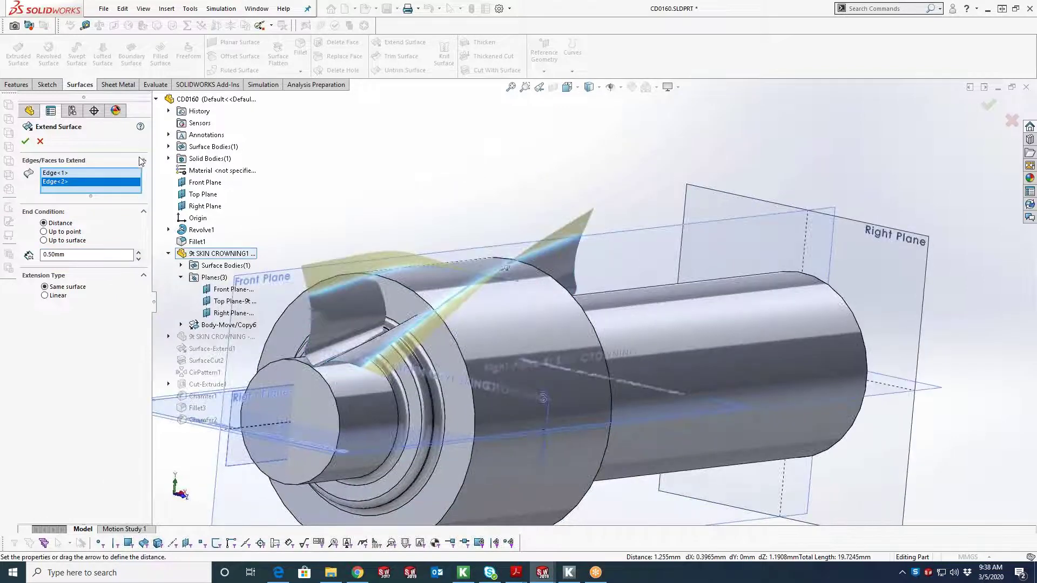
{"action": "left_click", "coordinate": [25, 141]}
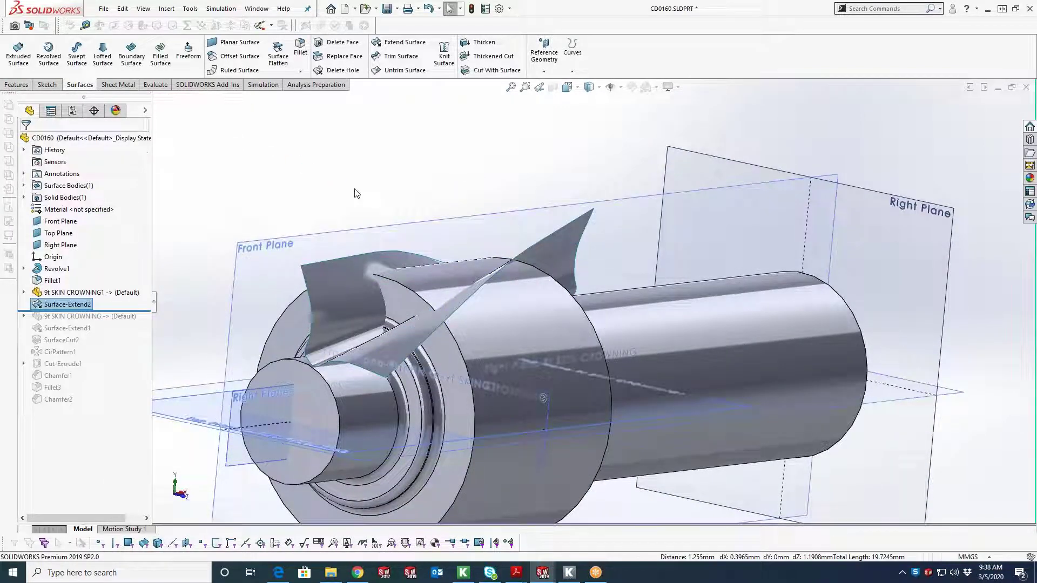
Hide all reference planes, leaving the shaft and extended crowning surface, and start a Surface Cut
{"action": "middle_click_drag", "start_coordinate": [330, 178], "coordinate": [432, 281]}
{"action": "key", "text": "Escape"}
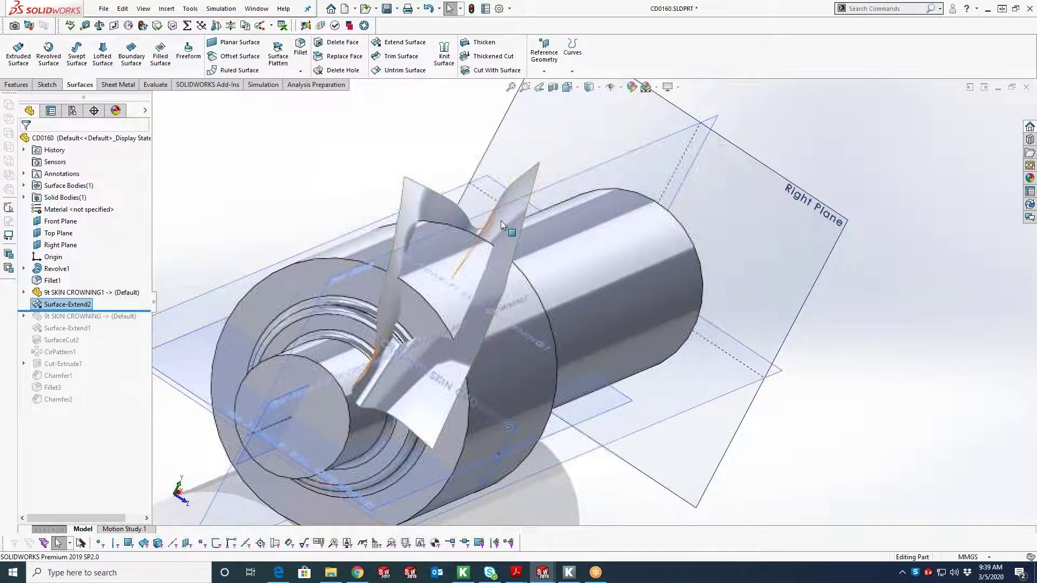
{"action": "middle_click_drag", "start_coordinate": [425, 241], "coordinate": [541, 162]}
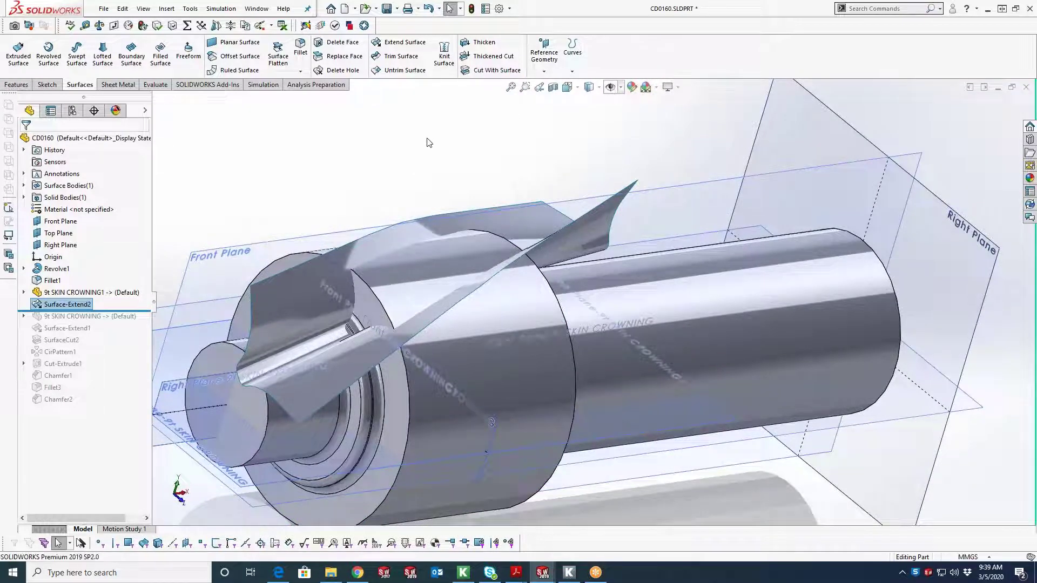
{"action": "left_click", "coordinate": [610, 97]}
{"action": "middle_click_drag", "start_coordinate": [381, 210], "coordinate": [336, 213]}
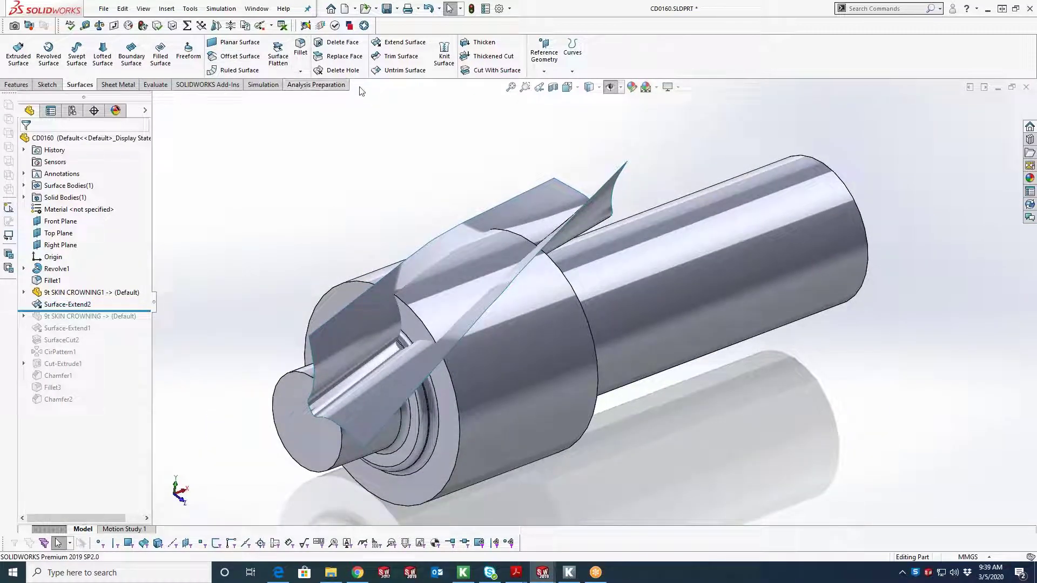
{"action": "left_click", "coordinate": [479, 71]}
Cut the shaft with the 9t SKIN CROWNING surface to form SurfaceCut3
{"action": "left_click", "coordinate": [526, 206]}
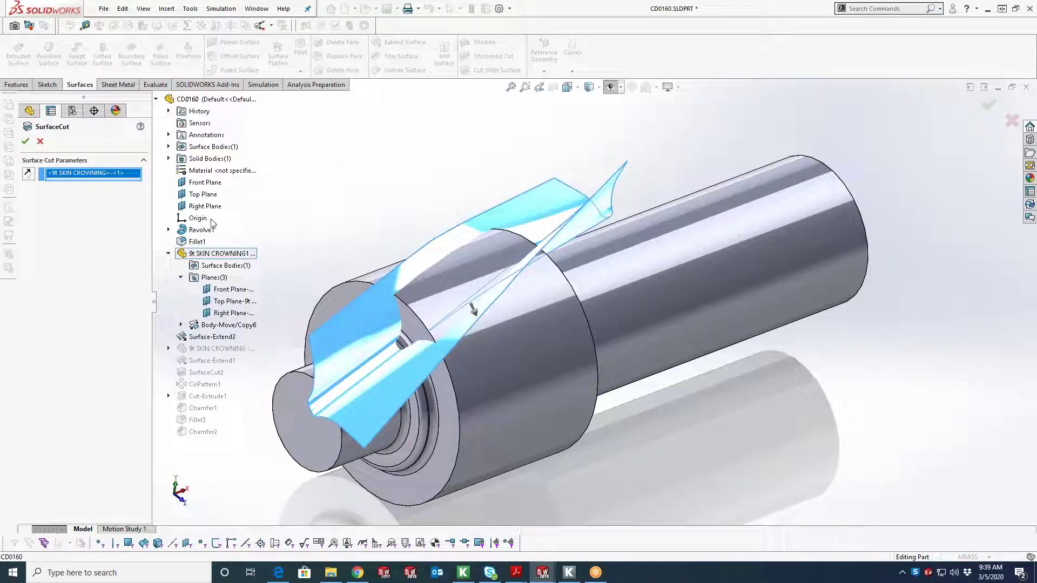
{"action": "mouse_move", "coordinate": [474, 311]}
{"action": "middle_mouse_down"}
{"action": "mouse_move", "coordinate": [439, 232]}
{"action": "mouse_move", "coordinate": [472, 320]}
{"action": "middle_mouse_up"}
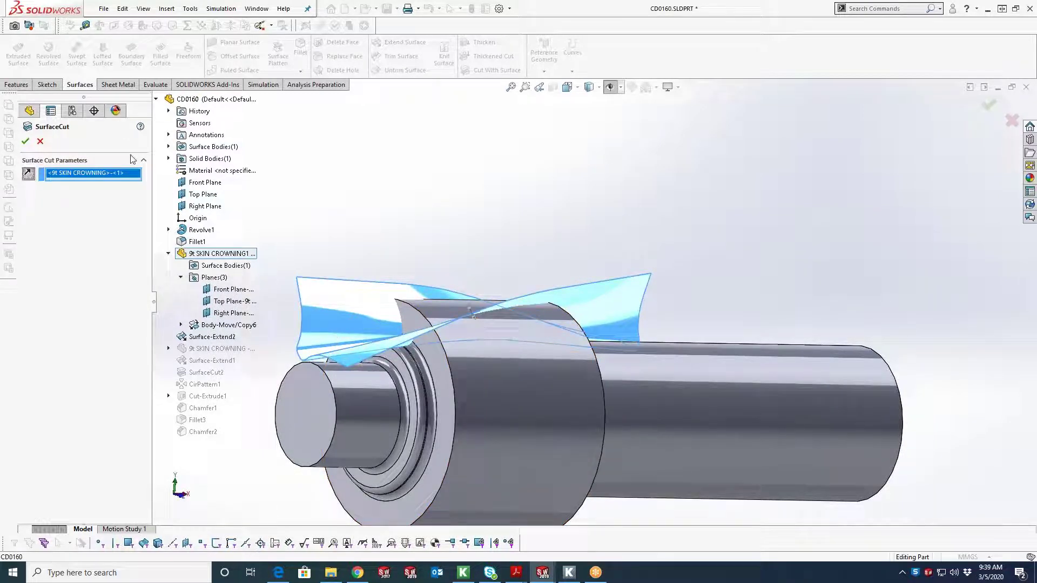
{"action": "left_click", "coordinate": [25, 142]}
Hide the crowning surface body so only the cut shaft shows
{"action": "middle_click_drag", "start_coordinate": [465, 291], "coordinate": [513, 324]}
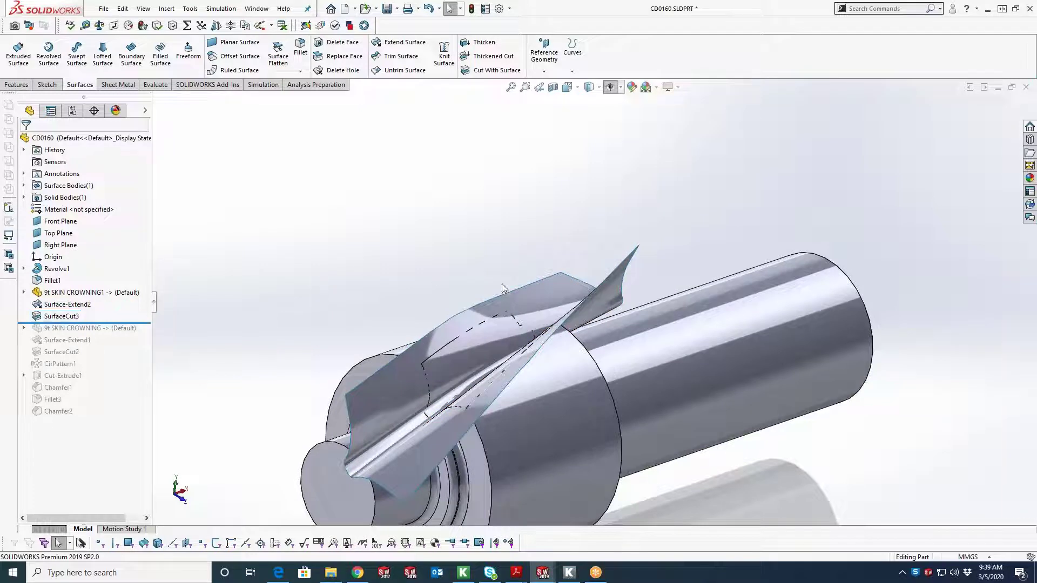
{"action": "left_click", "coordinate": [585, 302]}
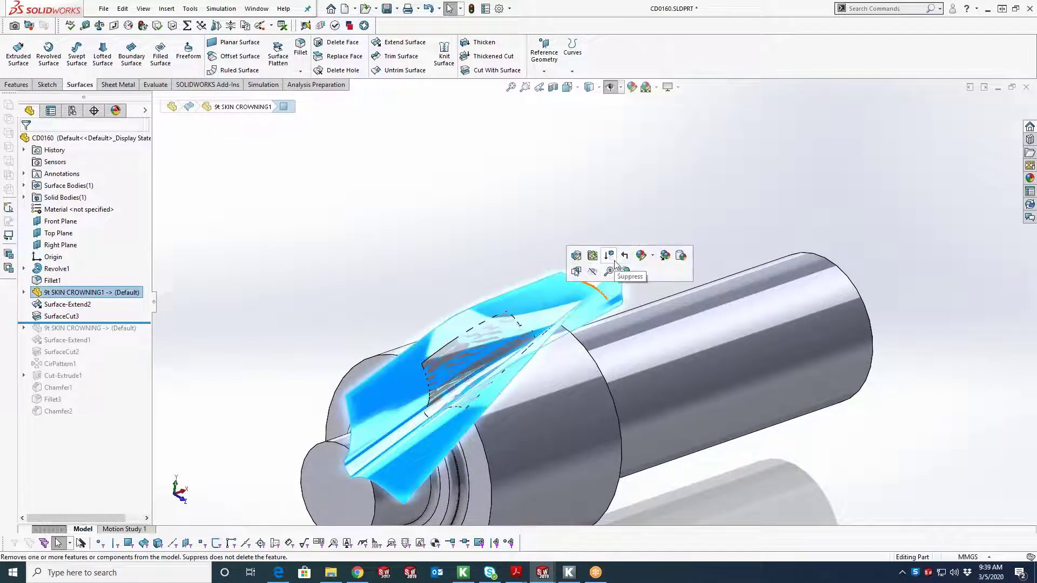
{"action": "right_click", "coordinate": [544, 293]}
{"action": "left_click", "coordinate": [407, 257]}
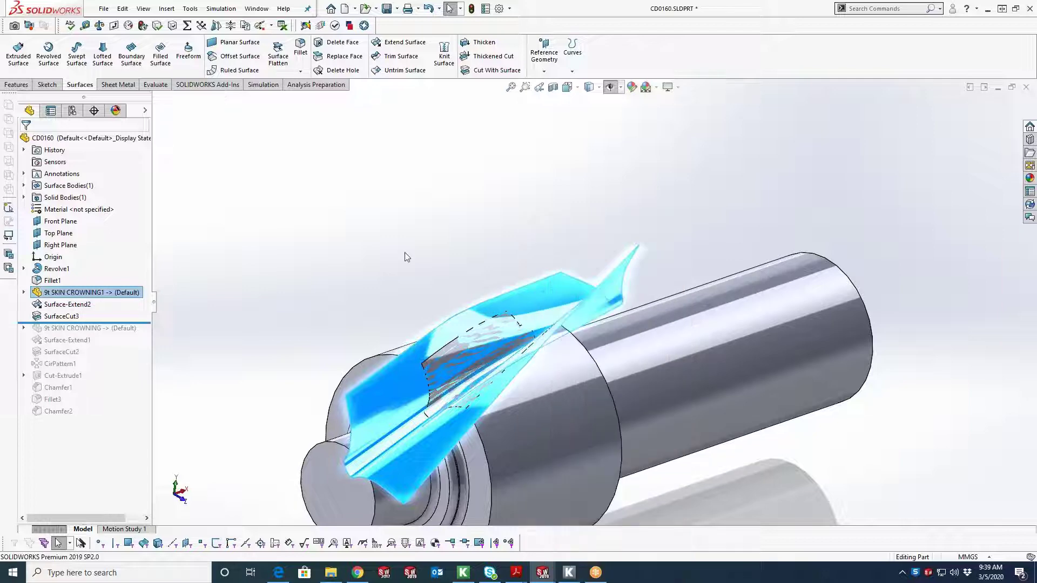
{"action": "left_click", "coordinate": [433, 284]}
{"action": "middle_click_drag", "start_coordinate": [433, 284], "coordinate": [399, 356]}
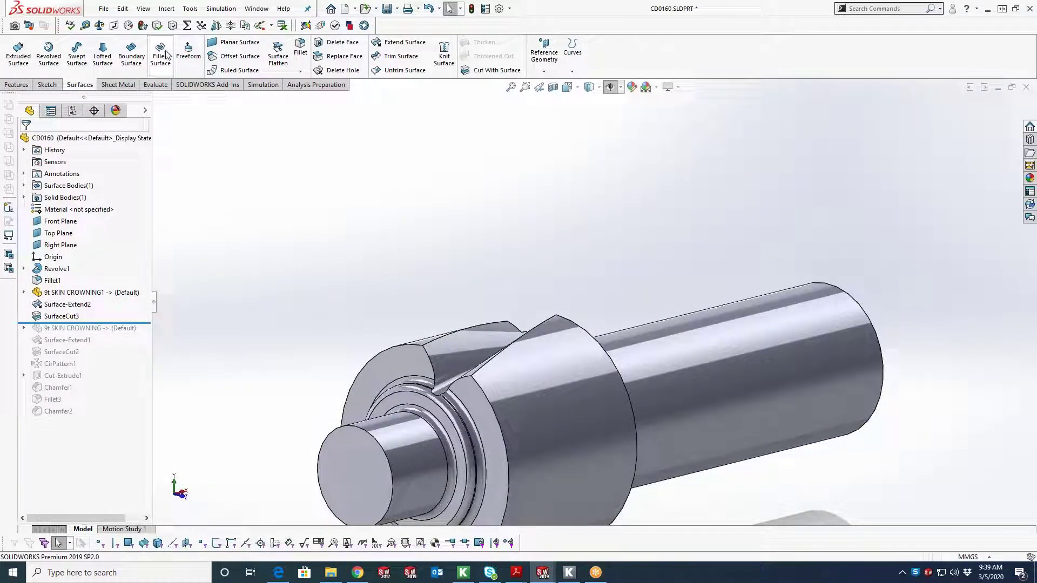
Circular-pattern SurfaceCut3 about the shaft's cylindrical face as 9 equal instances over 360°
{"action": "left_click", "coordinate": [16, 85]}
{"action": "left_click", "coordinate": [322, 72]}
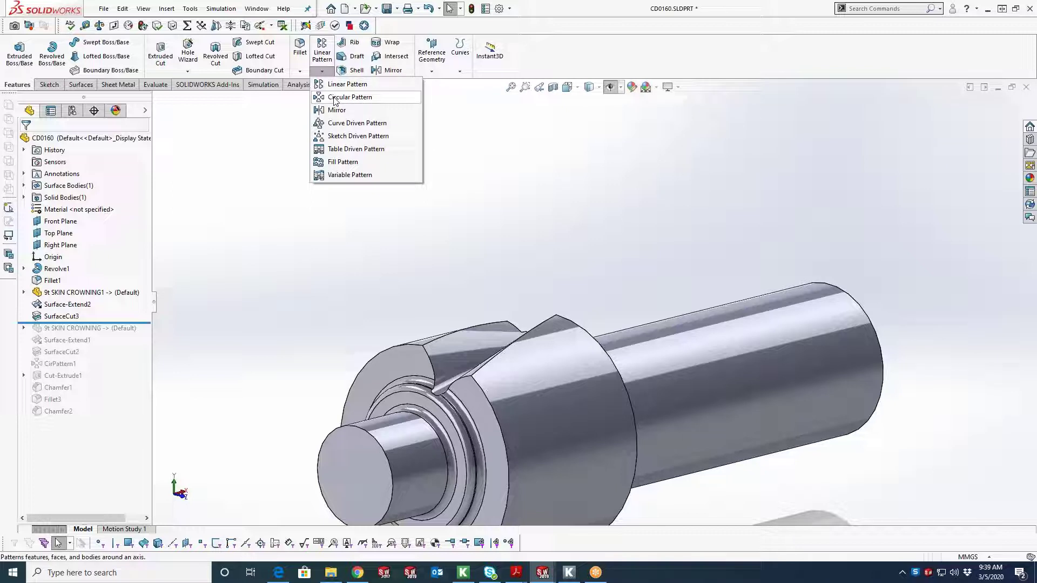
{"action": "left_click", "coordinate": [335, 97]}
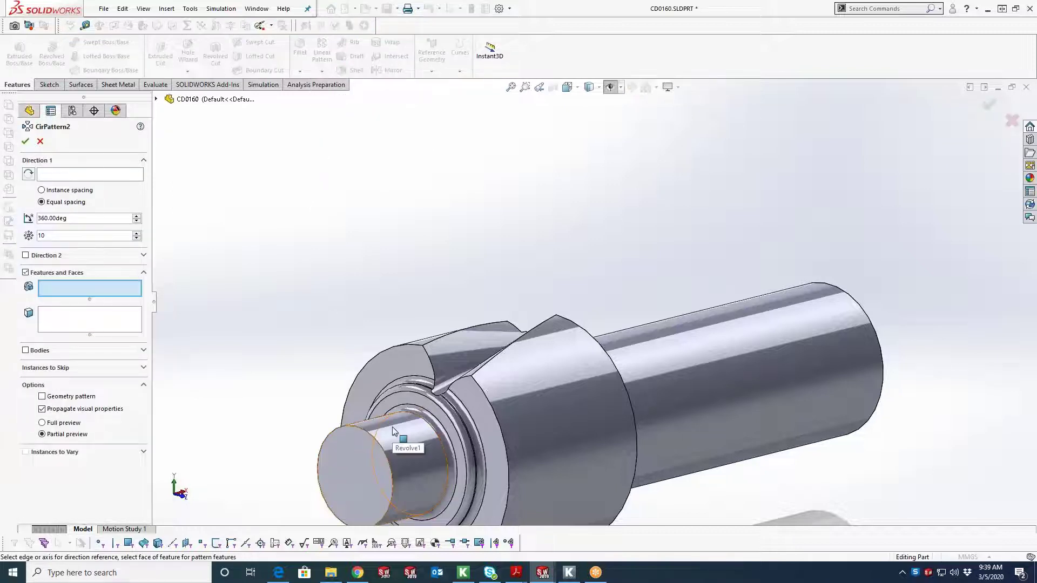
{"action": "left_click", "coordinate": [44, 180]}
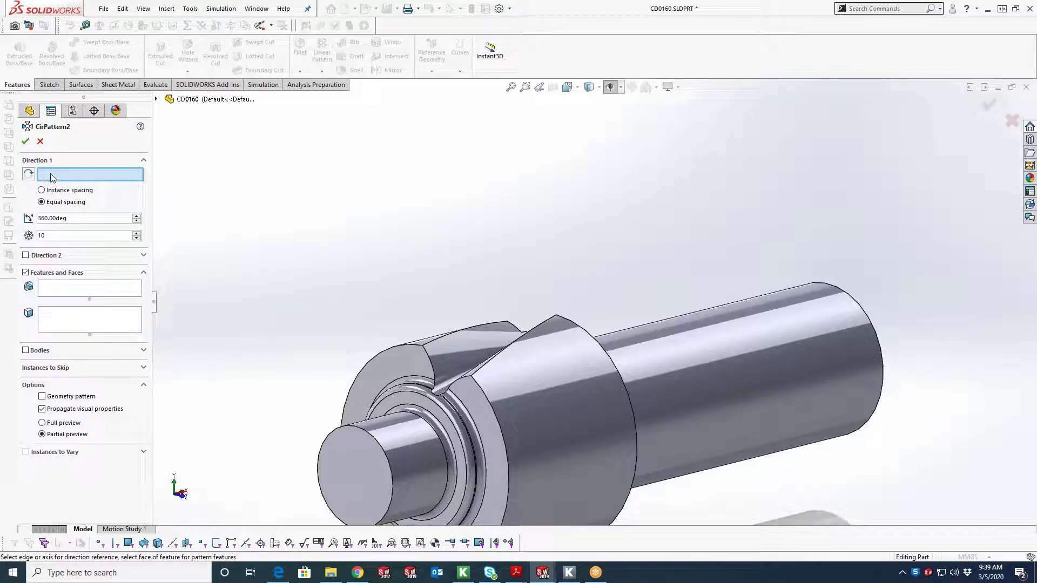
{"action": "left_click", "coordinate": [381, 427]}
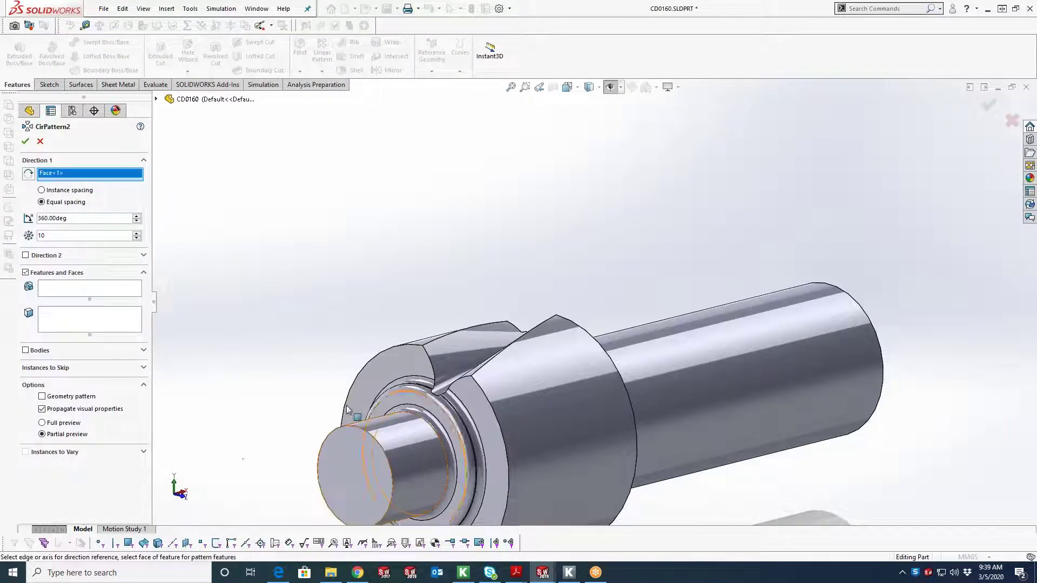
{"action": "left_click", "coordinate": [135, 294]}
{"action": "left_click", "coordinate": [458, 349]}
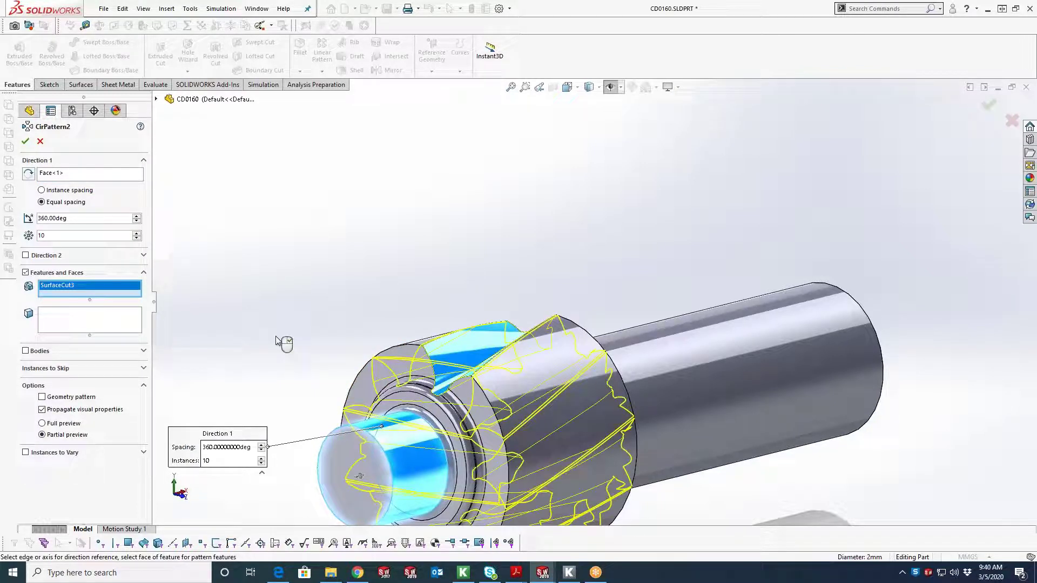
{"action": "left_click", "coordinate": [136, 238]}
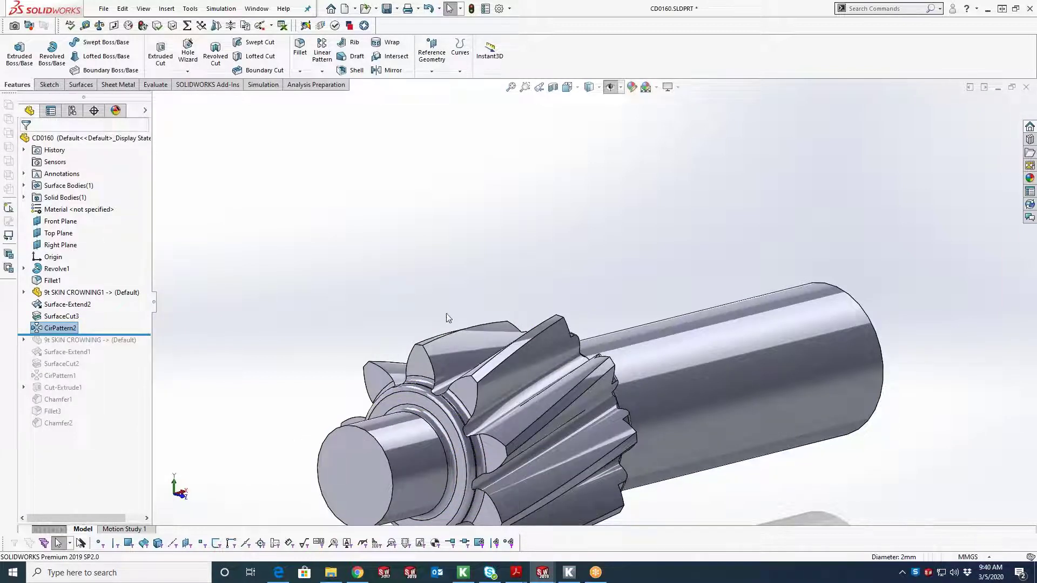
{"action": "middle_click_drag", "start_coordinate": [513, 302], "coordinate": [518, 340]}
{"action": "scroll", "coordinate": [546, 312], "scroll_direction": "down", "scroll_amount": 5}
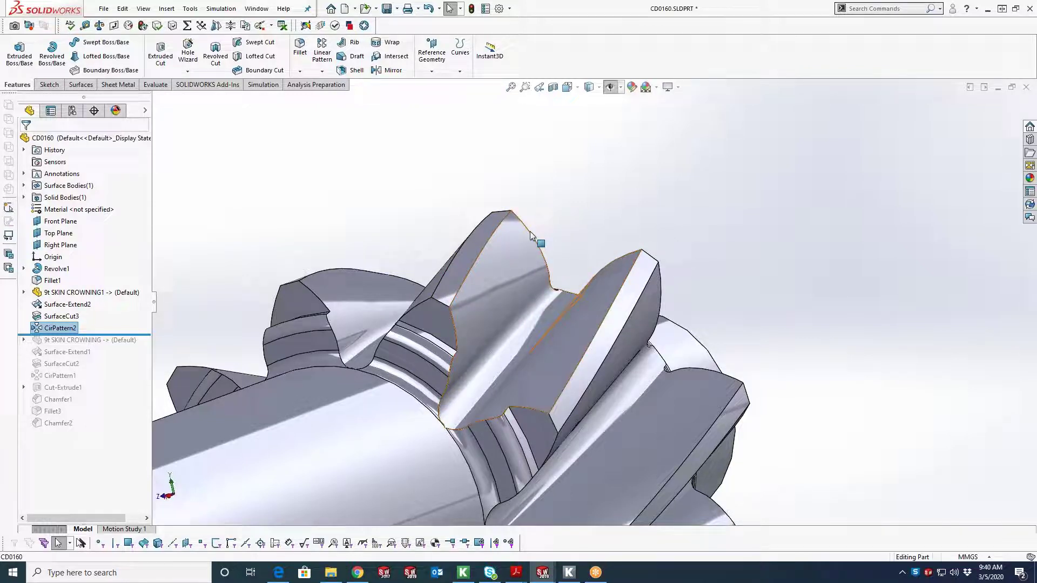
{"action": "middle_click_drag", "start_coordinate": [499, 258], "coordinate": [317, 289]}
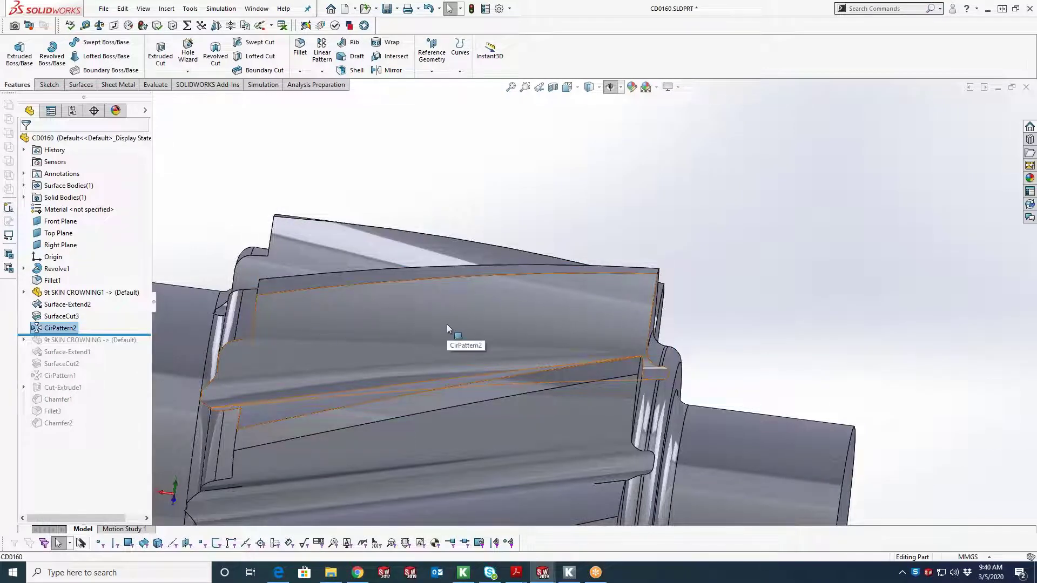
{"action": "scroll", "coordinate": [446, 324], "scroll_direction": "down", "scroll_amount": 2}
{"action": "middle_click_drag", "start_coordinate": [449, 322], "coordinate": [466, 352]}
{"action": "middle_click_drag", "start_coordinate": [394, 329], "coordinate": [381, 253]}
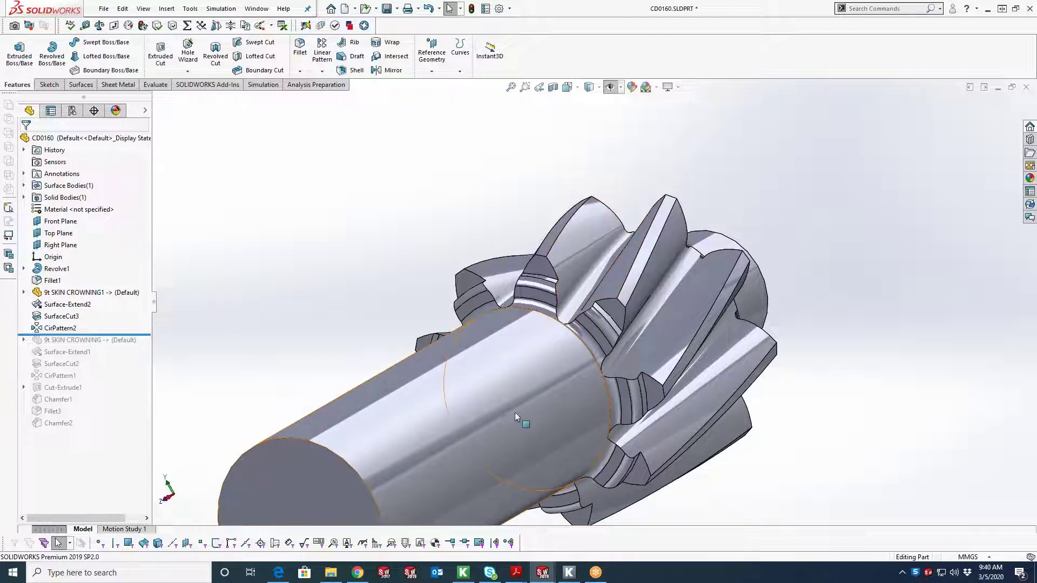
{"action": "middle_click_drag", "start_coordinate": [805, 409], "coordinate": [737, 436]}
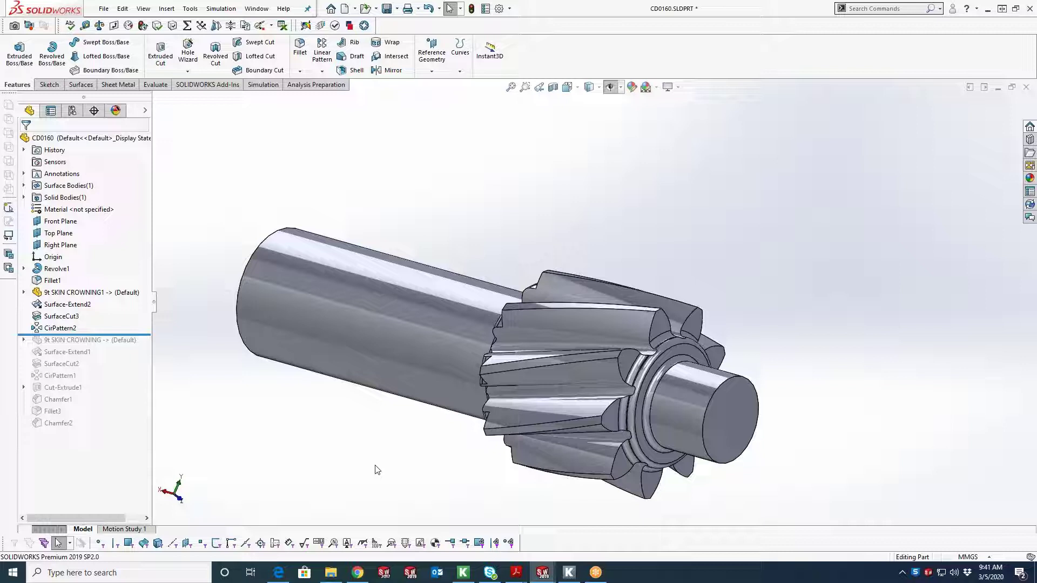
{"action": "middle_click_drag", "start_coordinate": [435, 412], "coordinate": [260, 222]}
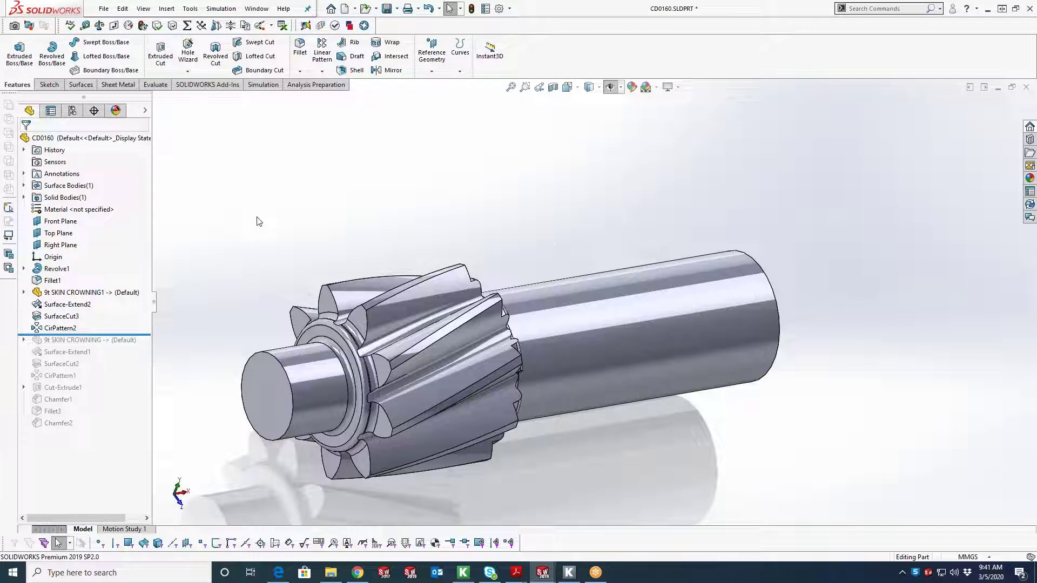